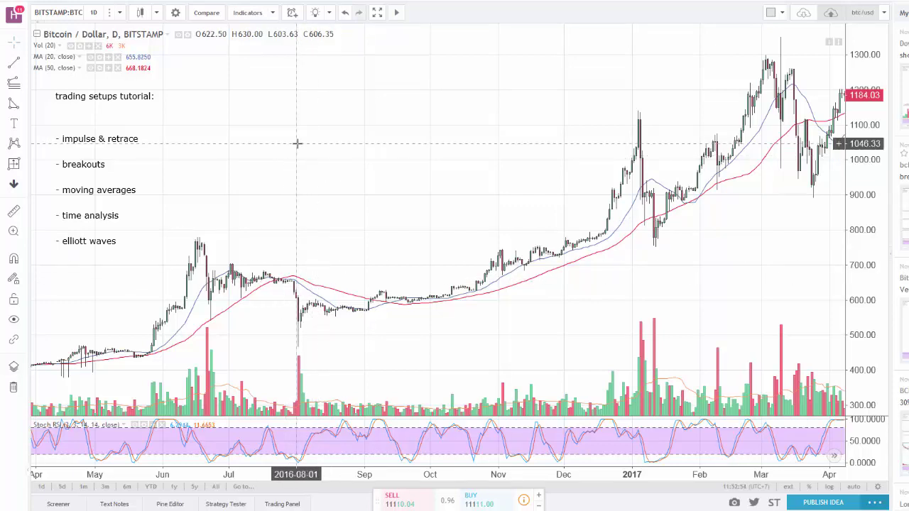
Draw two horizontal lines at about 563.00 and 623.80, marking the August–September 2016 consolidation's low and high.
click(27, 64)
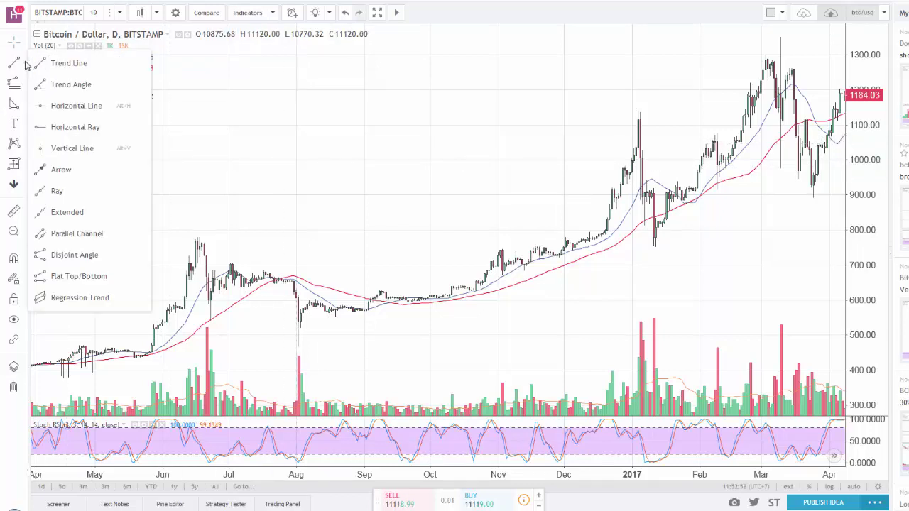
click(73, 107)
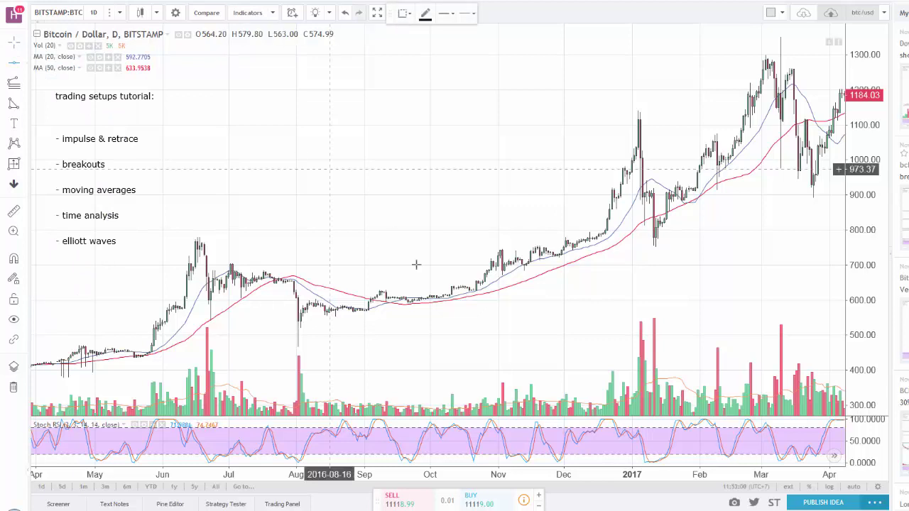
click(410, 312)
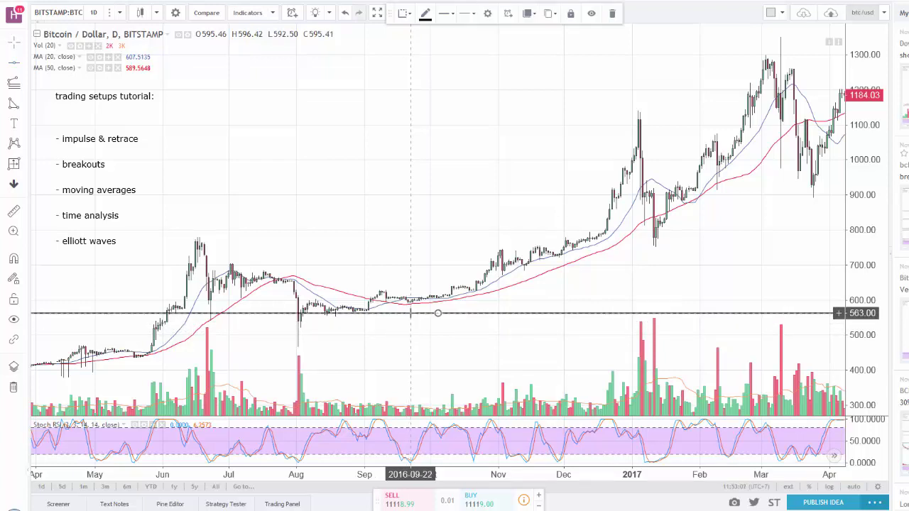
click(16, 63)
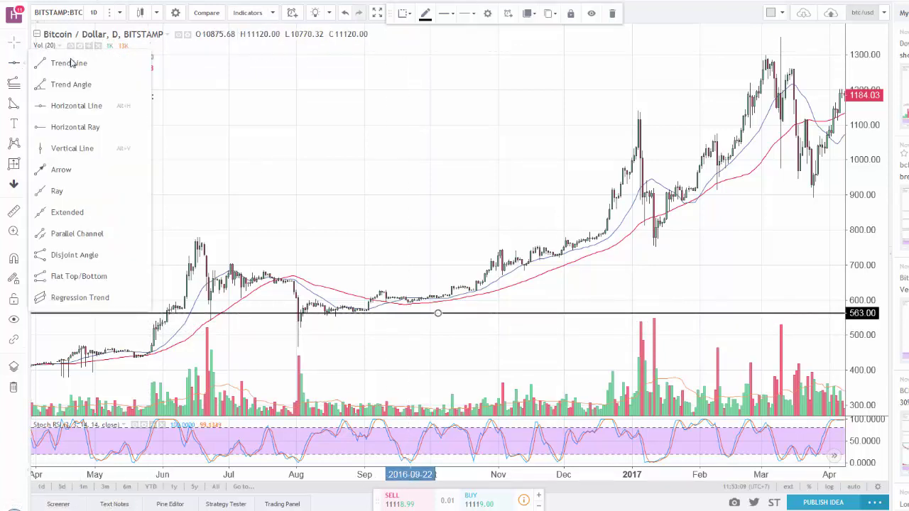
click(76, 105)
click(392, 291)
Add two higher horizontal lines at about 699.79 and 748.43, near the July and November 2016 highs.
click(15, 63)
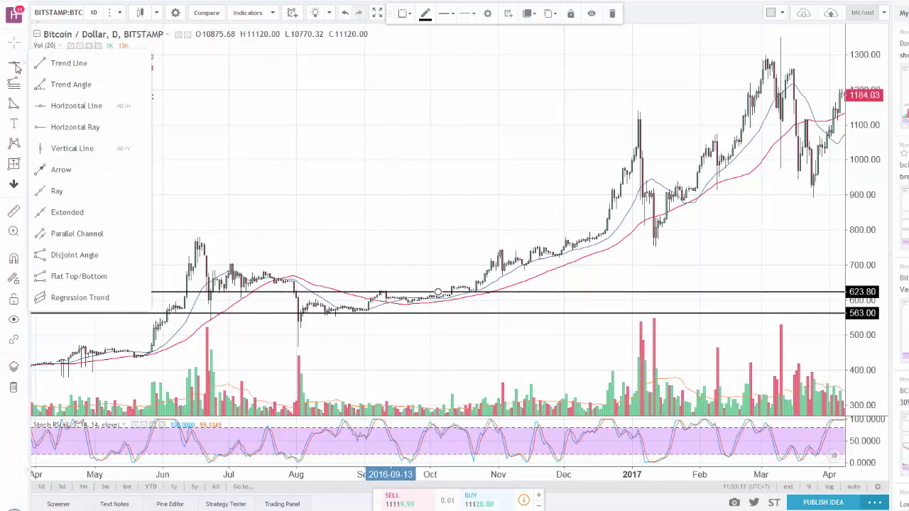
click(76, 105)
click(426, 265)
click(16, 63)
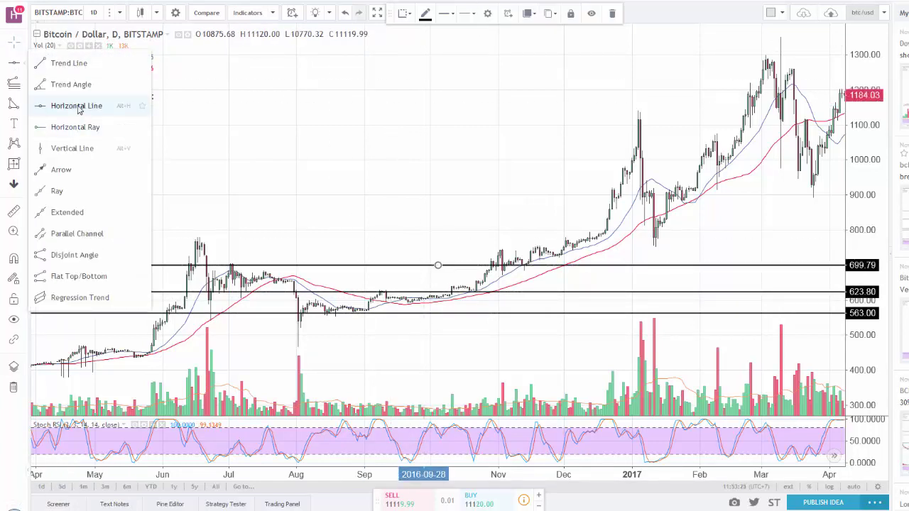
click(78, 106)
click(438, 248)
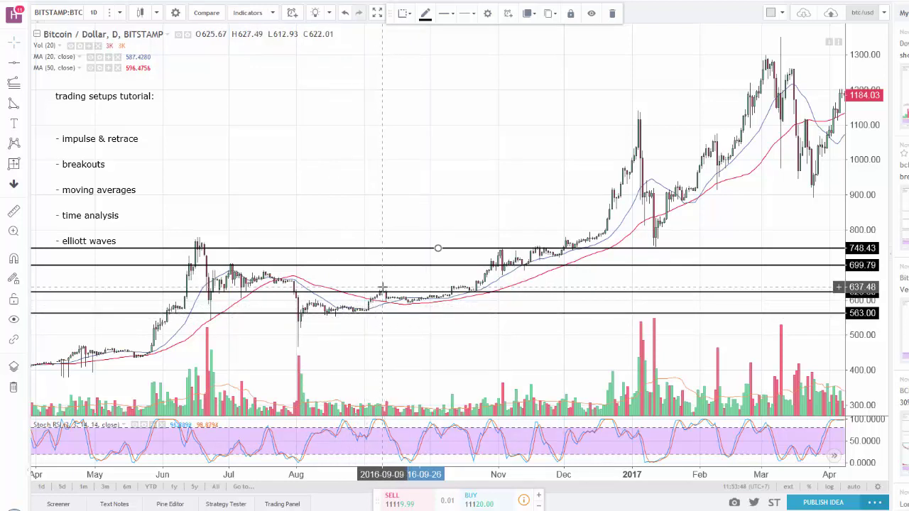
click(414, 341)
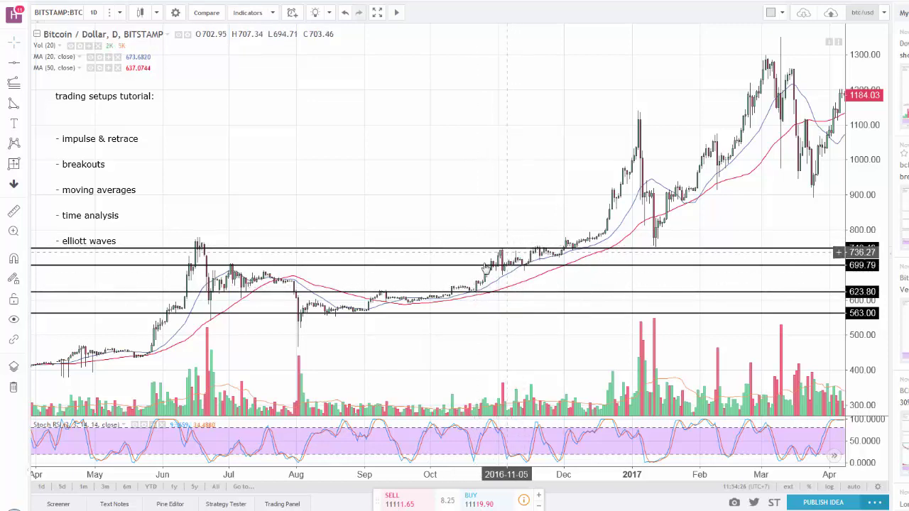
Draw a Trend-Based Fib Extension through about 465.73, 640.52 and 590.36, and raise the uppermost horizontal line to about 762.11.
click(13, 94)
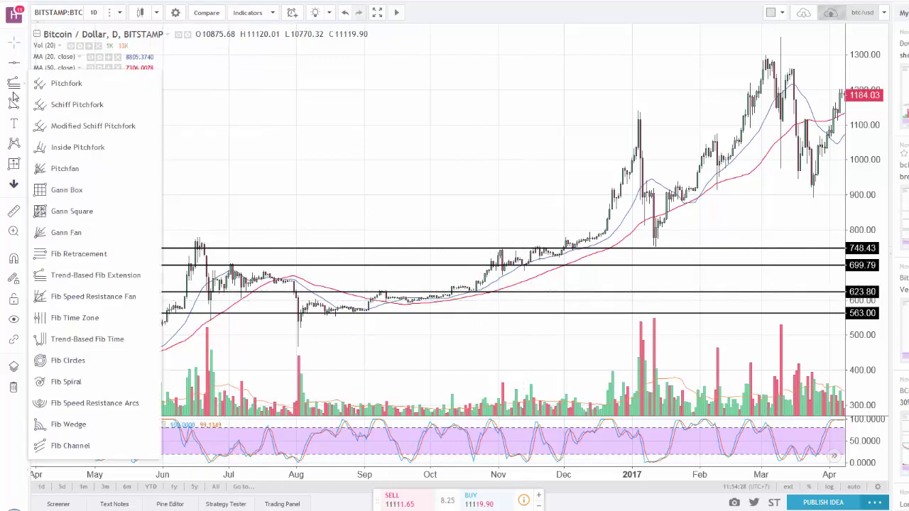
click(96, 275)
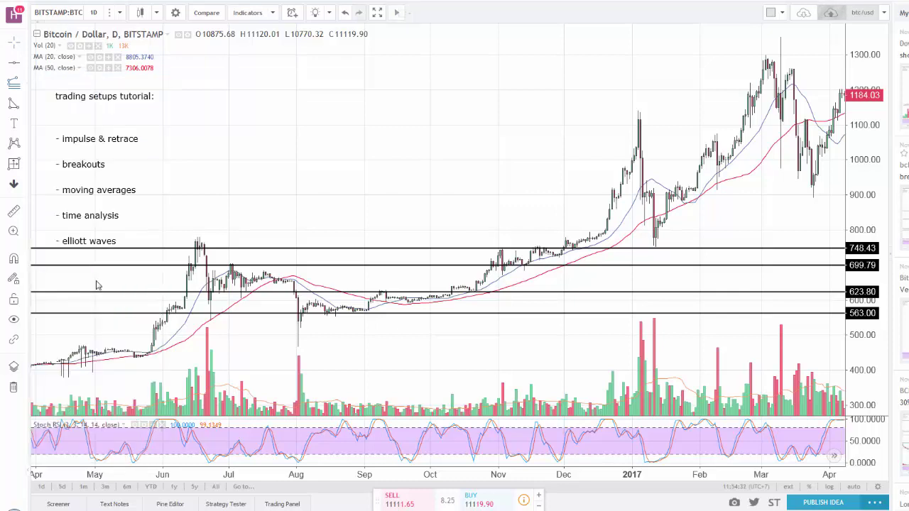
click(292, 346)
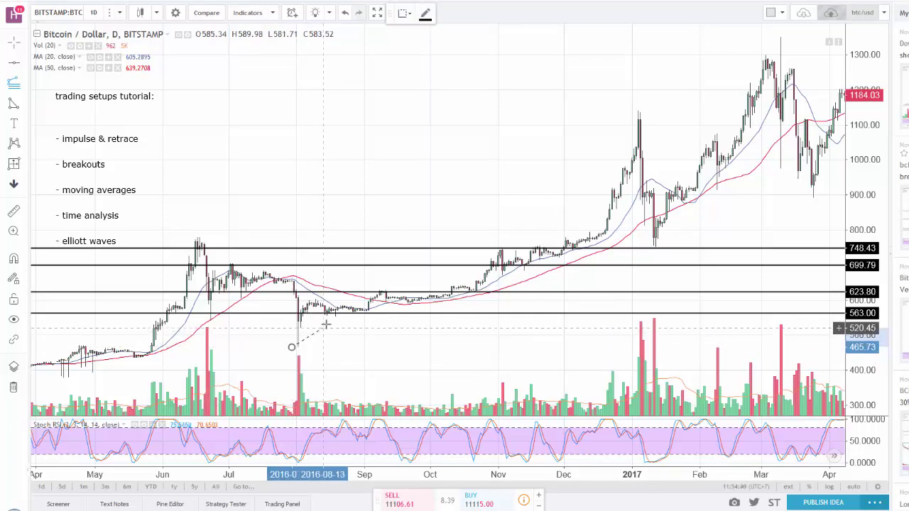
click(383, 286)
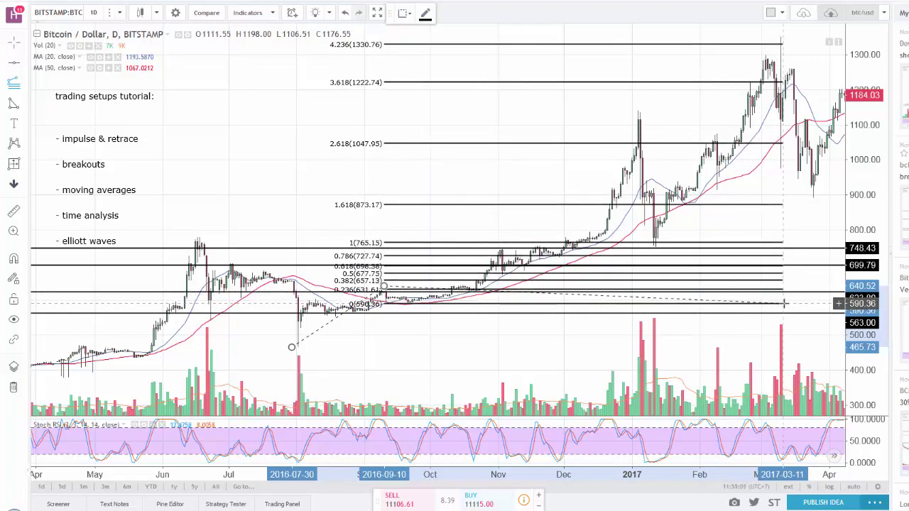
click(784, 304)
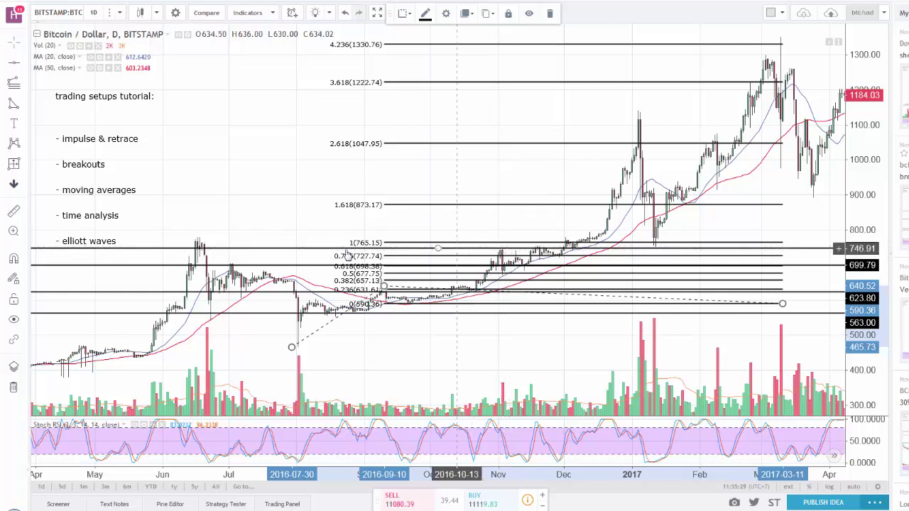
click(217, 243)
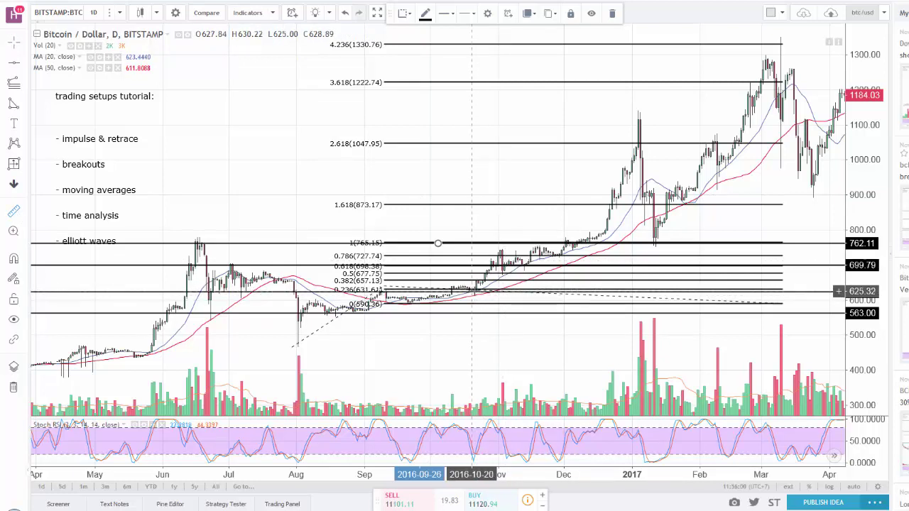
Measure the price move from the late October 2016 breakout to the uppermost horizontal line in early December.
click(474, 289)
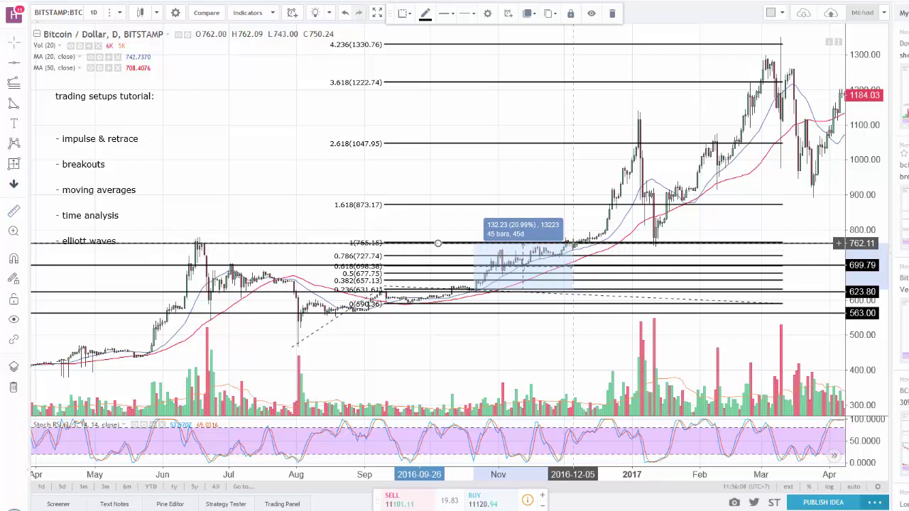
click(572, 244)
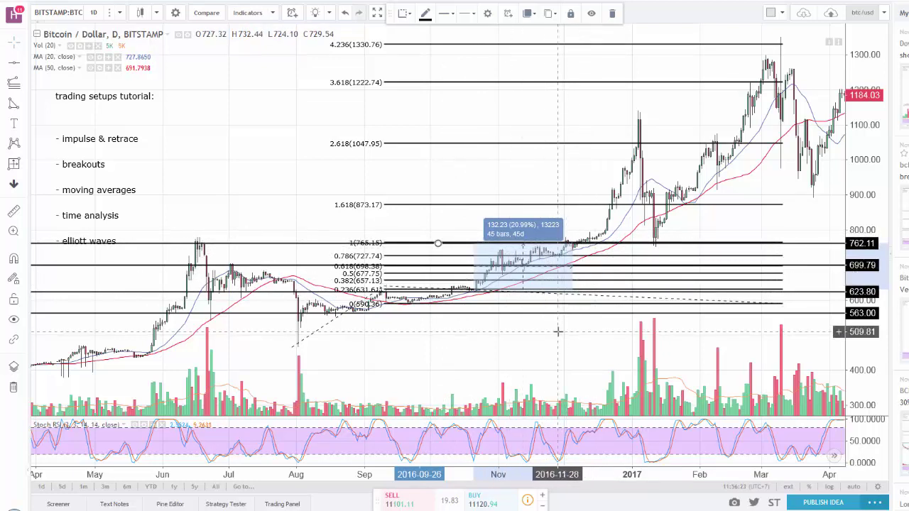
click(476, 254)
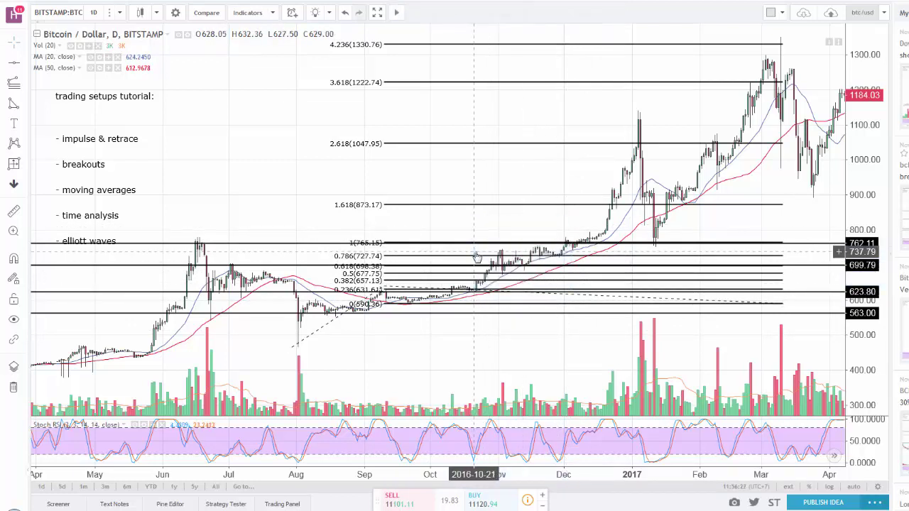
Delete the Fib extension and all four horizontal lines from the chart.
click(452, 208)
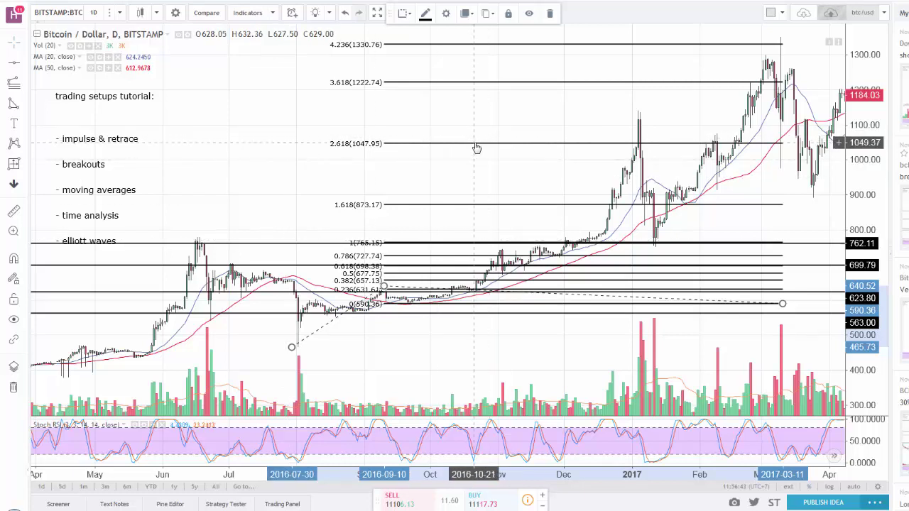
click(549, 15)
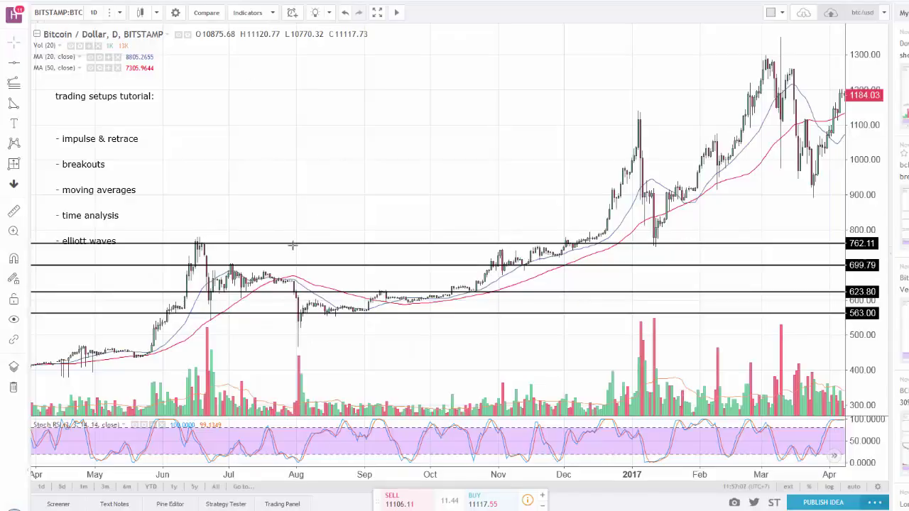
click(338, 245)
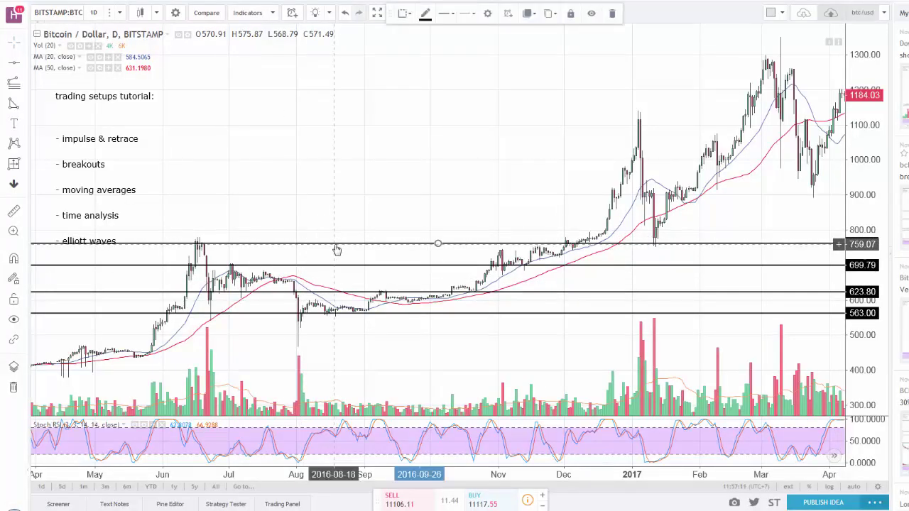
key(Delete)
click(345, 266)
key(Delete)
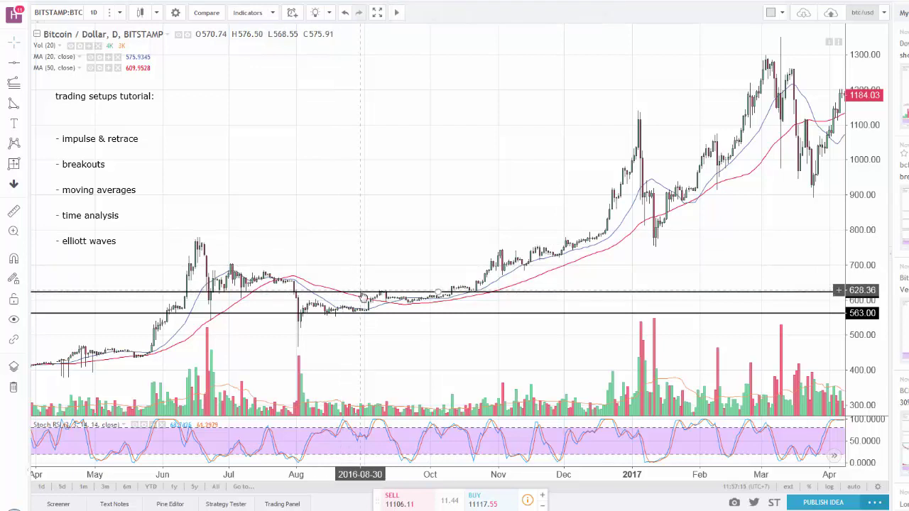
click(363, 294)
key(Delete)
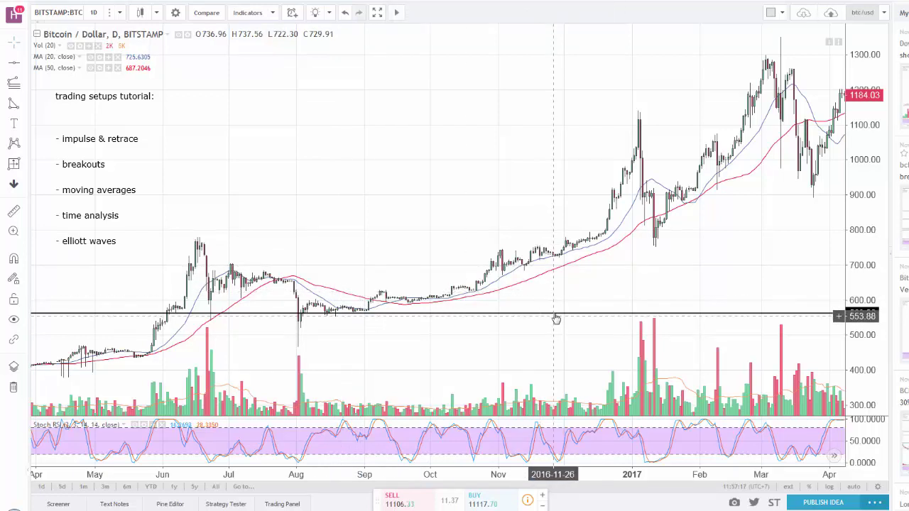
click(556, 316)
key(Delete)
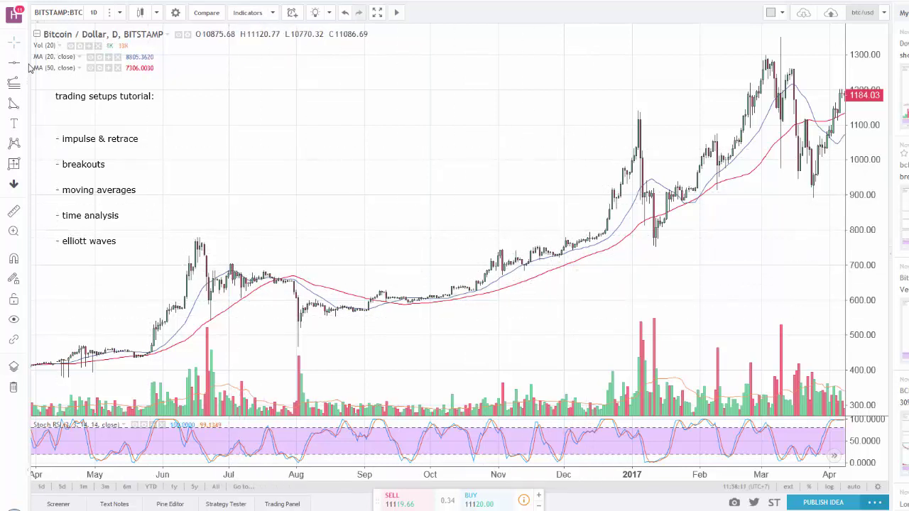
Draw a curve from the 2016-06-16 peak at about 771 to 2016-12-19 at about 791, bending beneath the September prices.
click(25, 108)
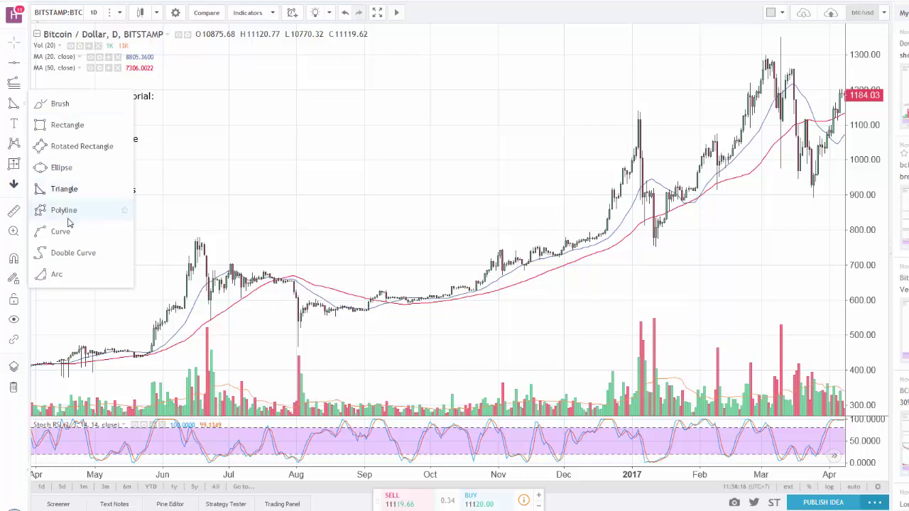
click(58, 232)
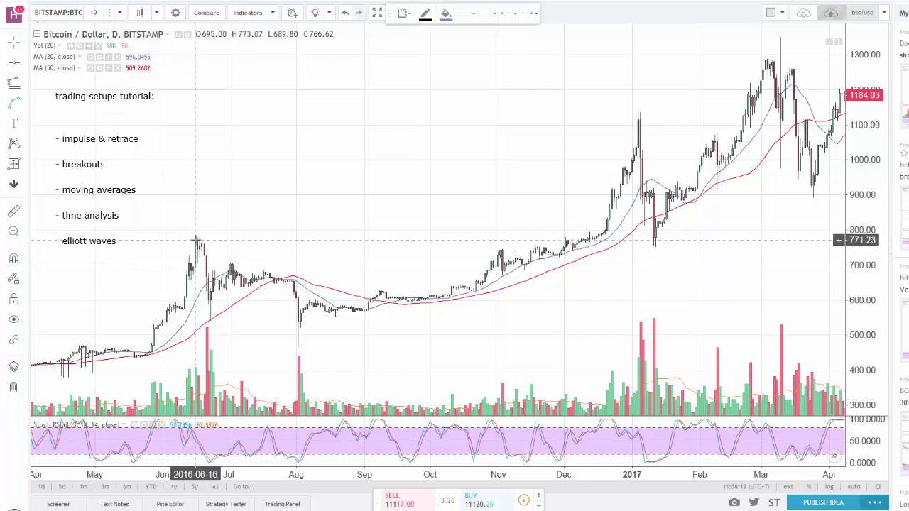
click(196, 241)
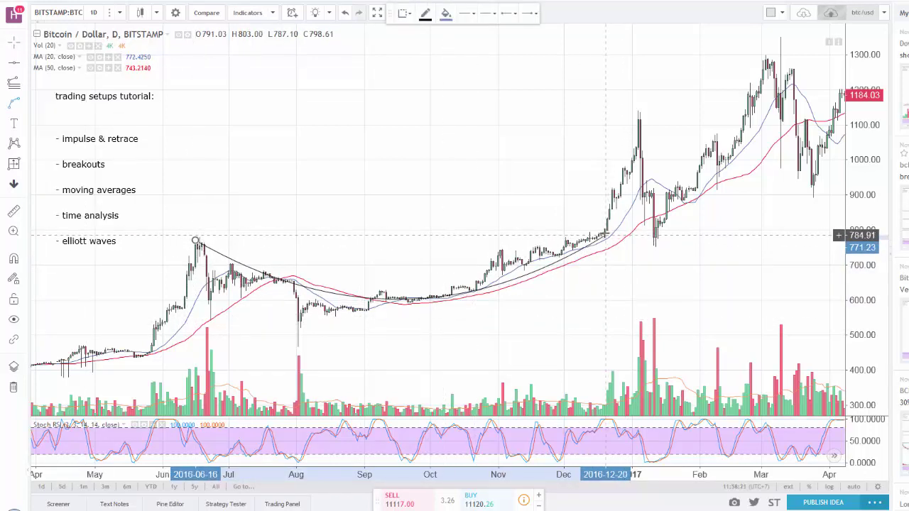
click(605, 233)
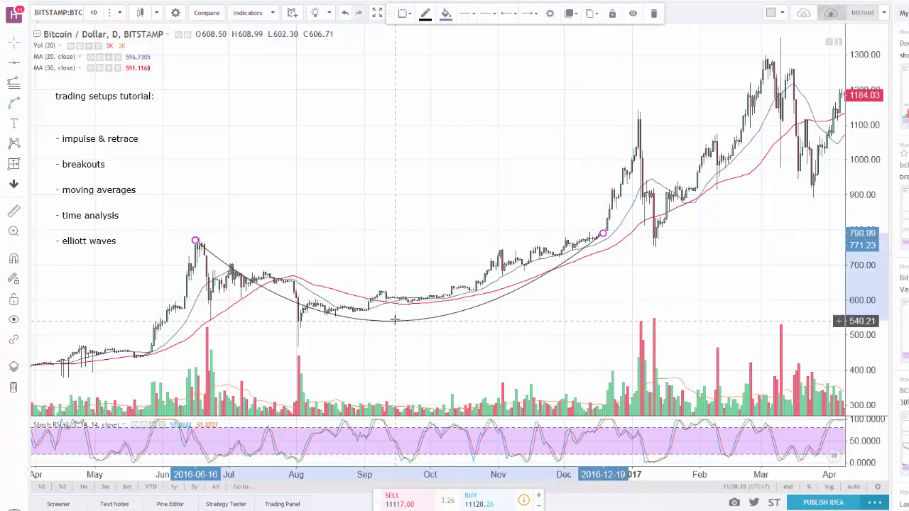
click(392, 310)
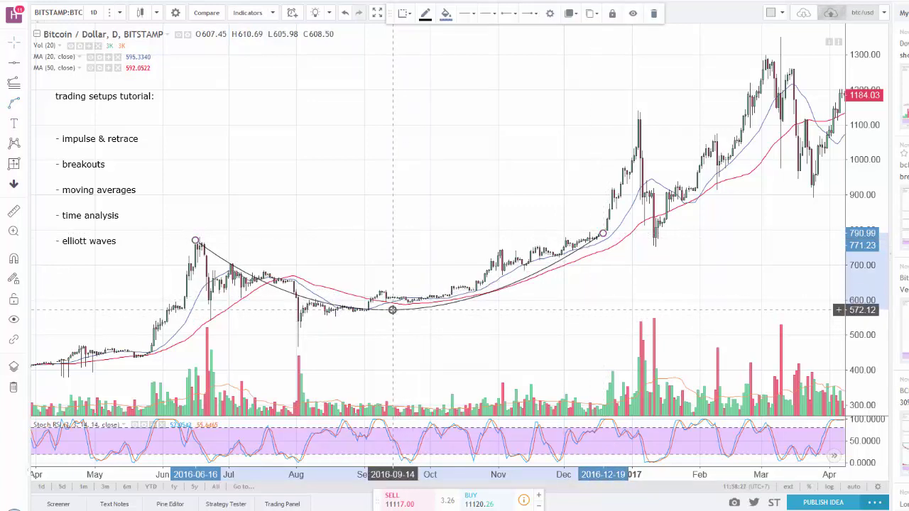
drag(392, 310, 398, 311)
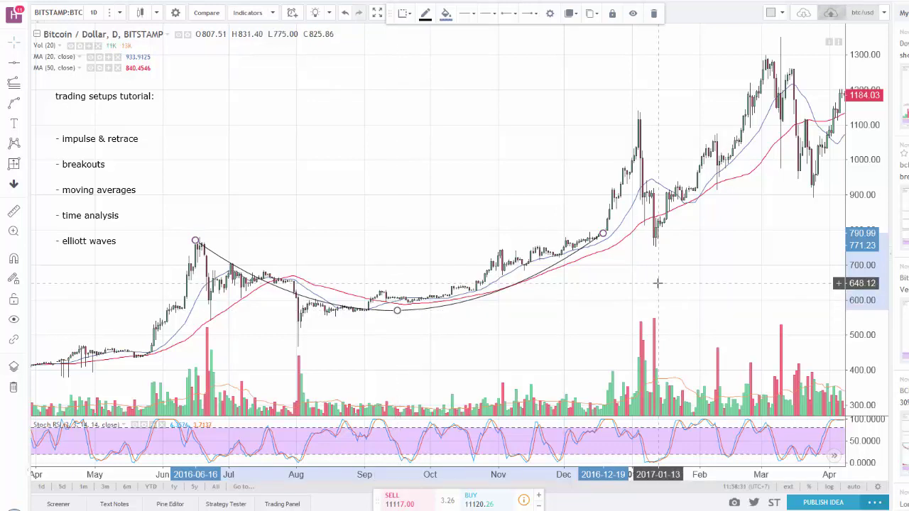
click(571, 301)
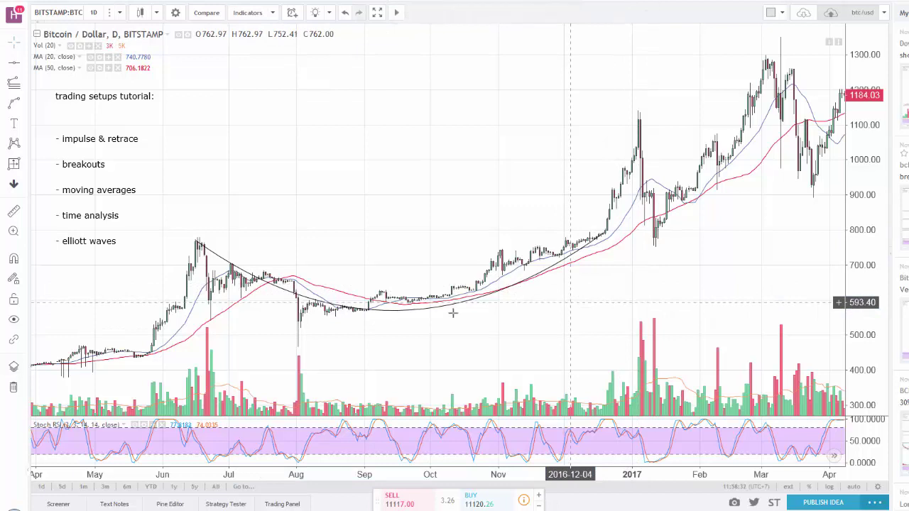
Raise the curve's starting point at the June 2016 peak to about 777.31.
click(196, 237)
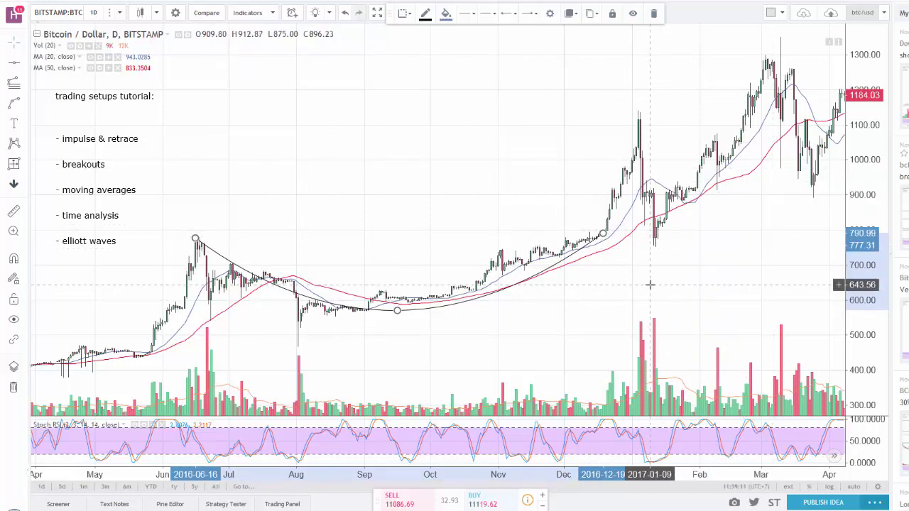
mouse_move(650, 284)
mouse_down()
mouse_move(640, 299)
mouse_move(608, 304)
mouse_up()
click(443, 315)
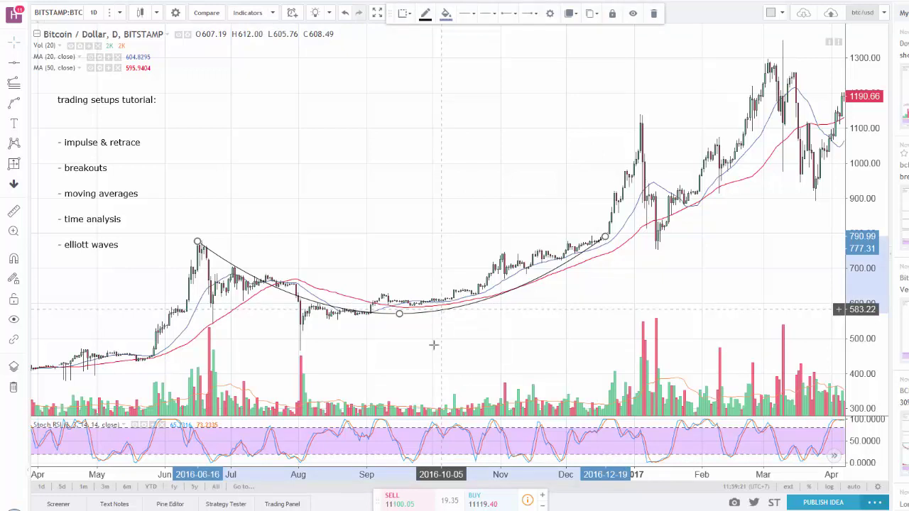
click(433, 345)
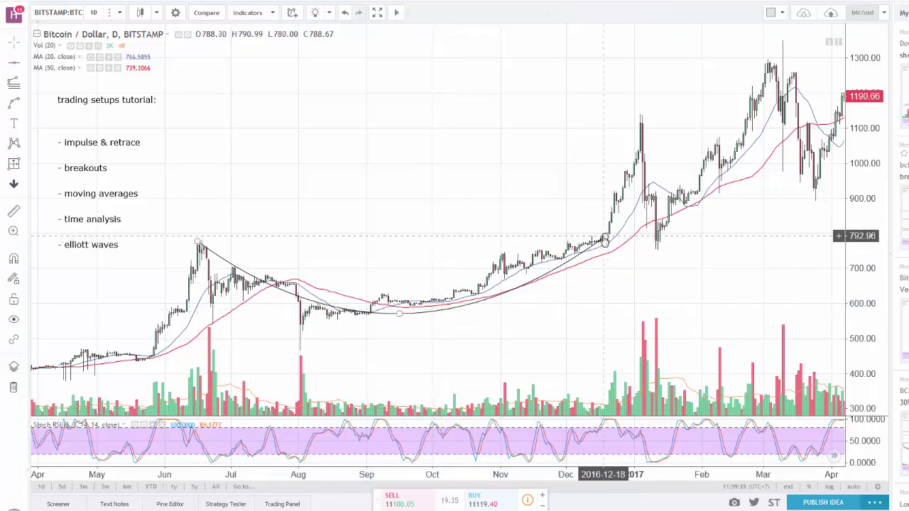
Add a horizontal line along the June 2016 peak and adjust it to 782.32 at the cup's rim.
click(26, 64)
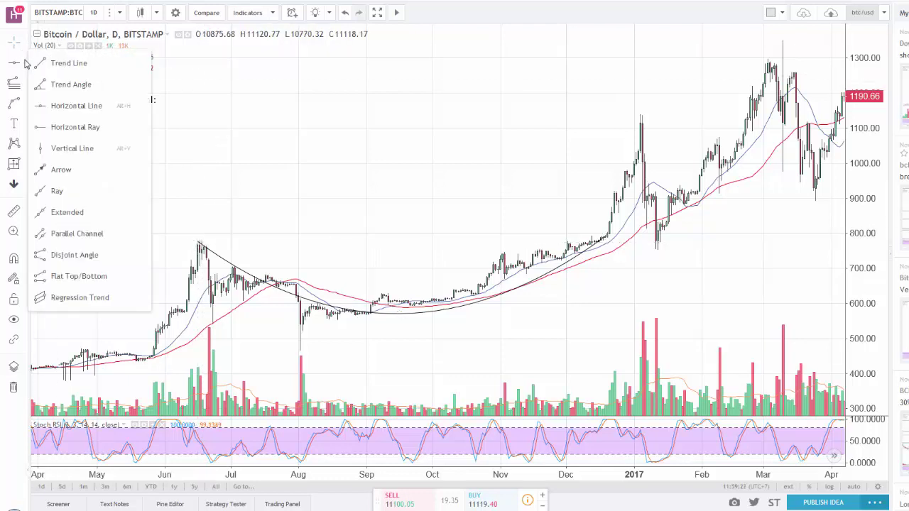
click(79, 107)
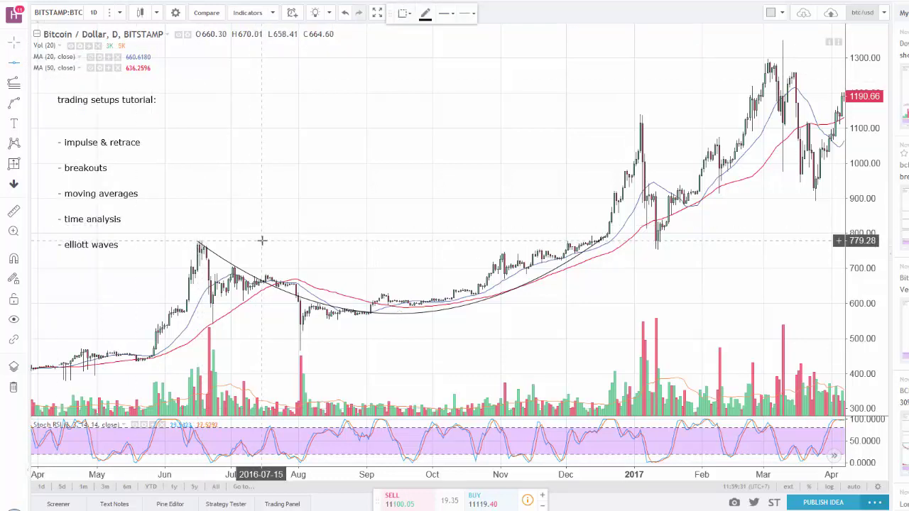
click(262, 242)
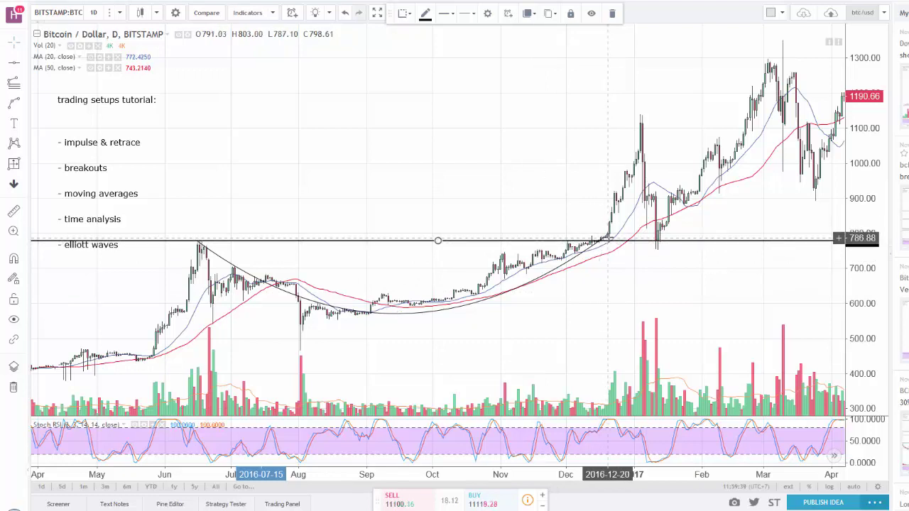
drag(615, 245, 621, 242)
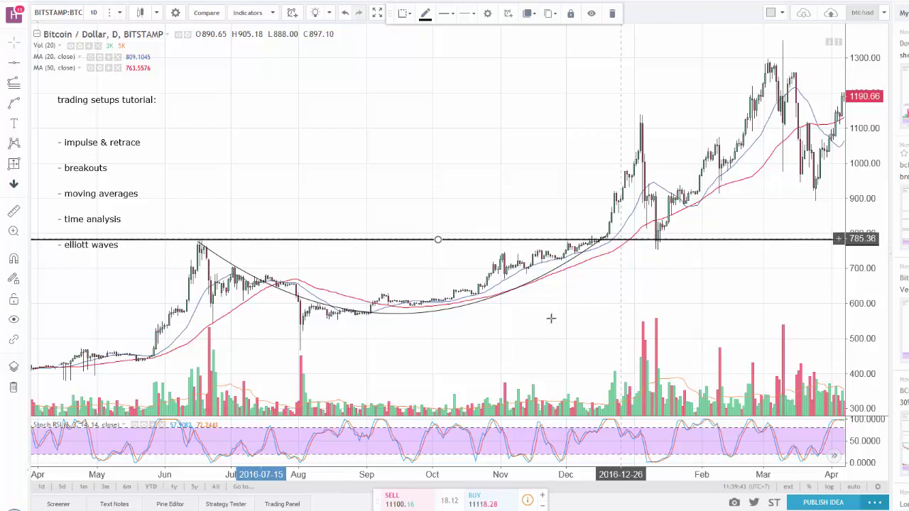
click(431, 272)
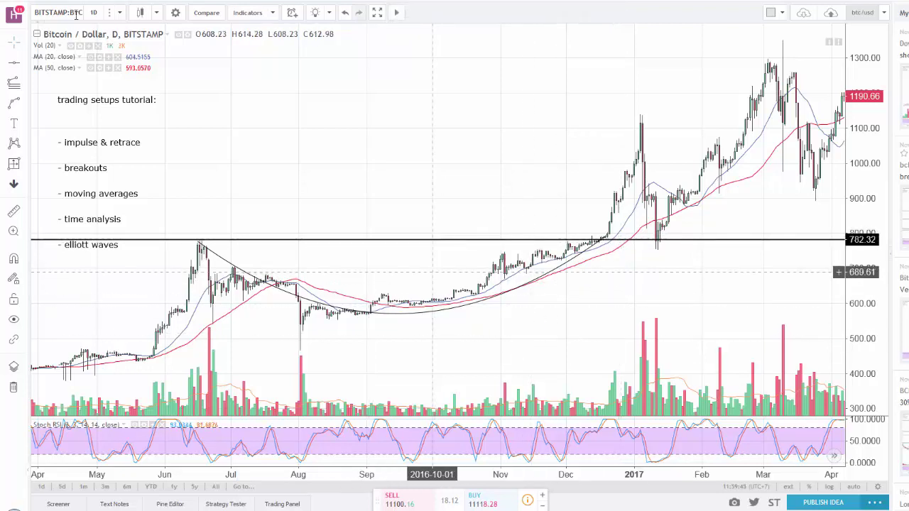
Draw a trend line from the 2016-06-17 peak at about 781 to the 2016-08-02 low at about 462.
click(25, 64)
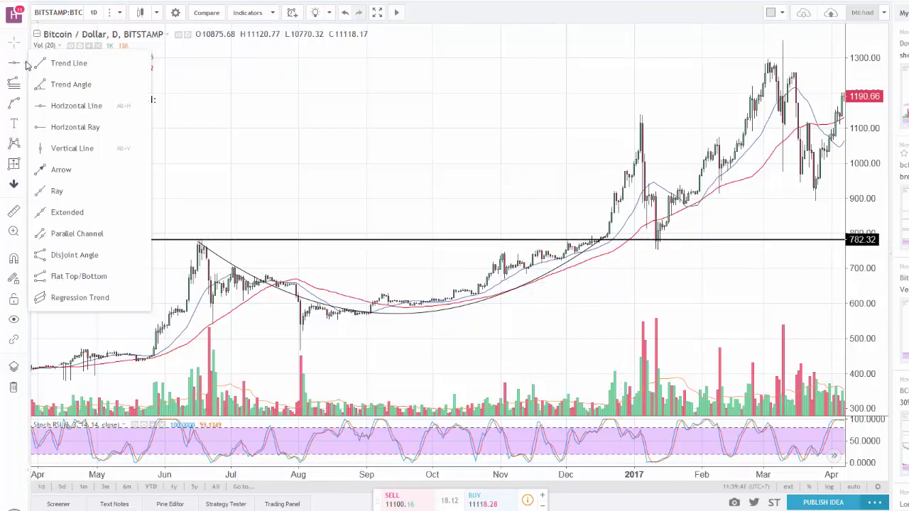
click(67, 62)
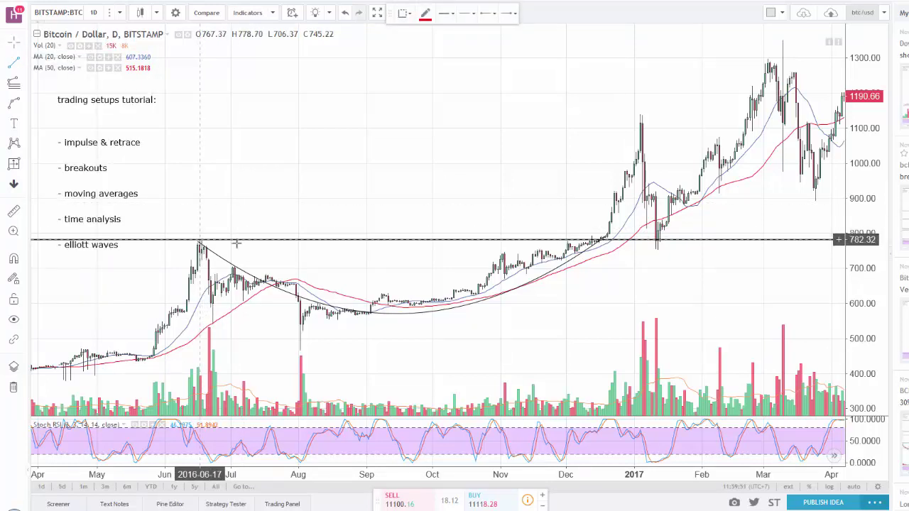
click(200, 241)
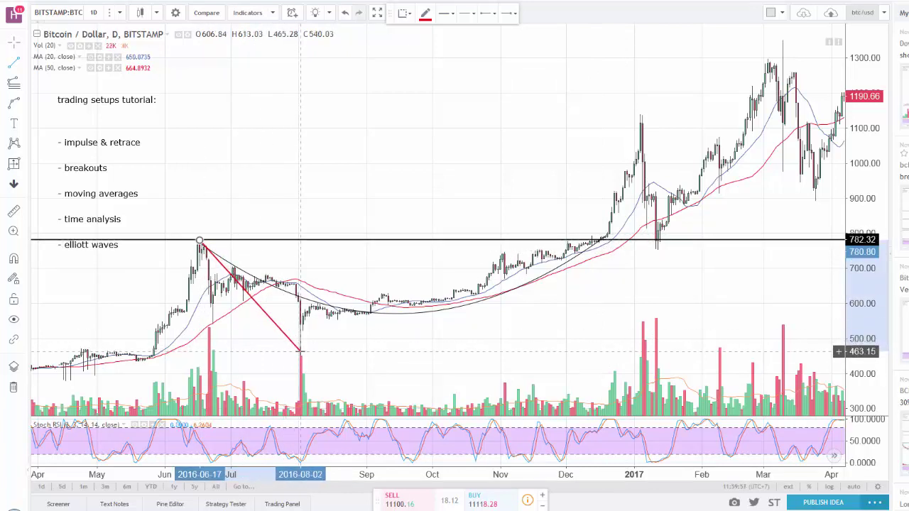
click(299, 352)
click(345, 357)
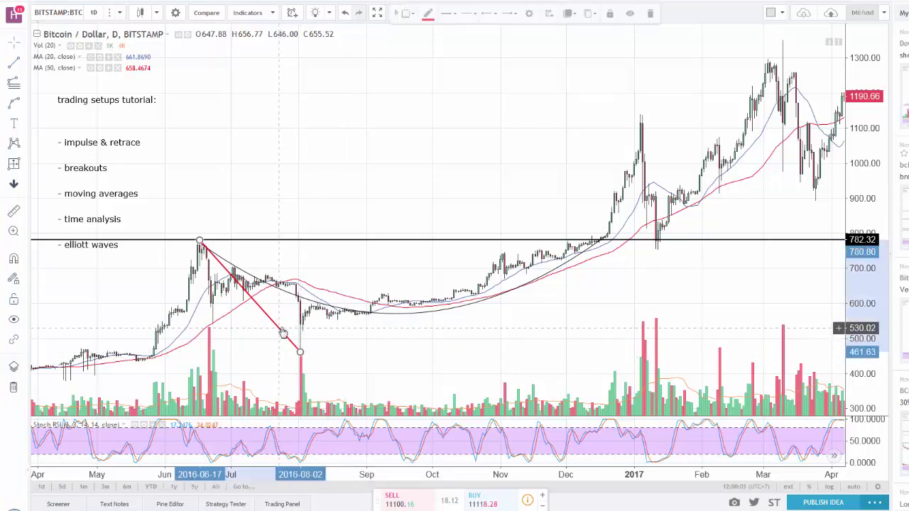
Move the red trend line so its lower end meets the 2016-12-20 breakout at about 785, and add a horizontal line at 1106.06 at its upper end.
drag(281, 333, 586, 215)
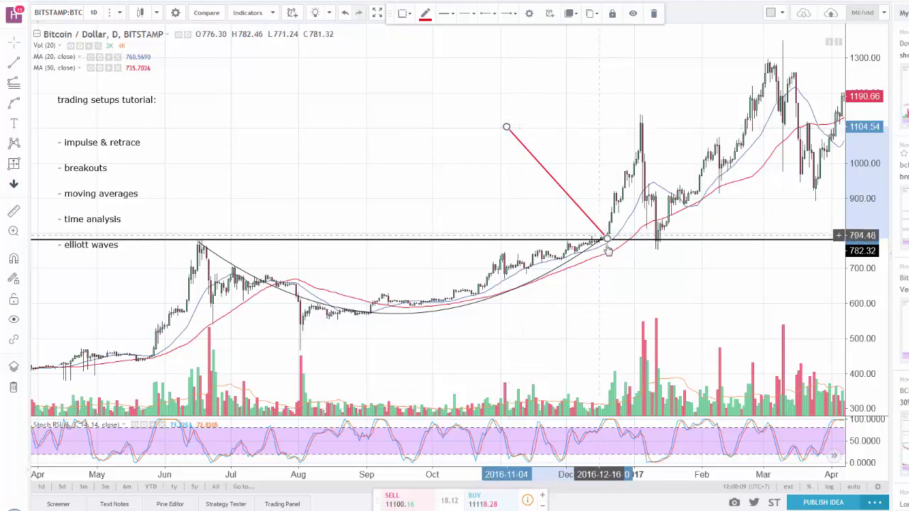
click(524, 189)
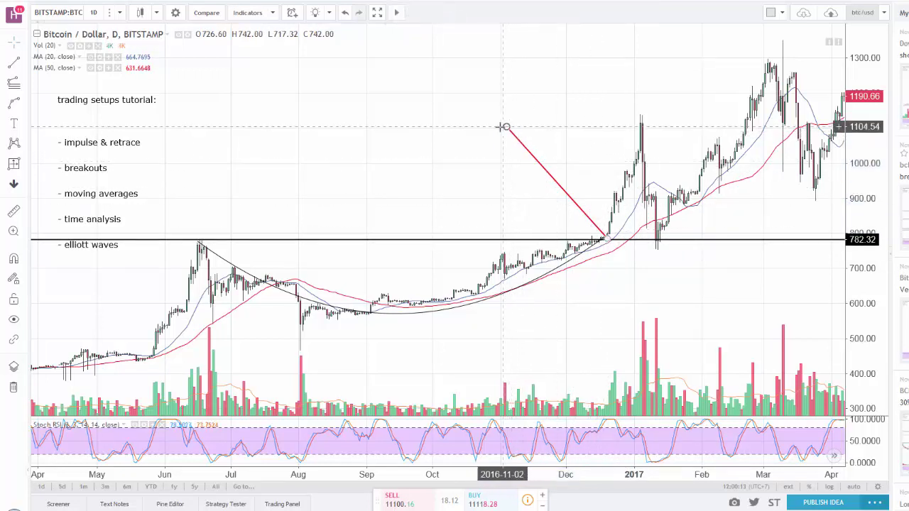
click(27, 66)
click(92, 104)
click(520, 125)
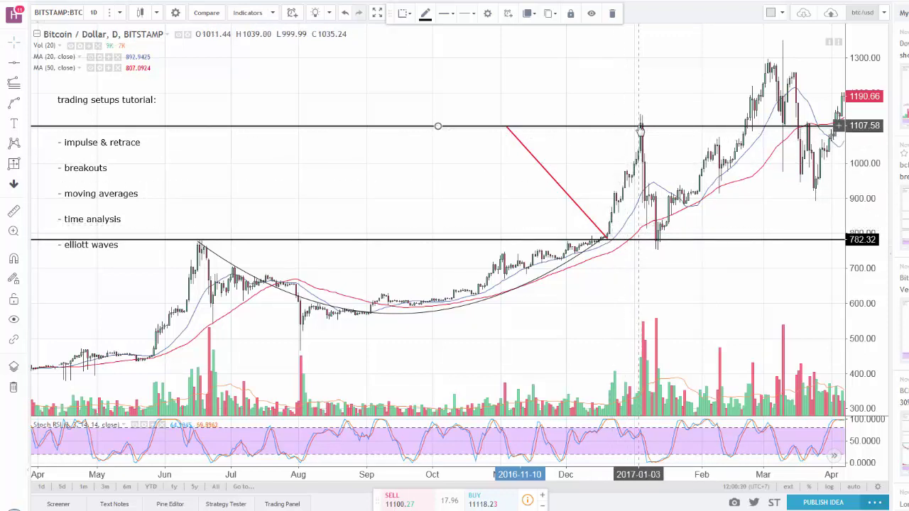
Measure the date and price range from the lower horizontal line at 2016-12-07 to the upper horizontal line at 2017-01-19.
click(13, 165)
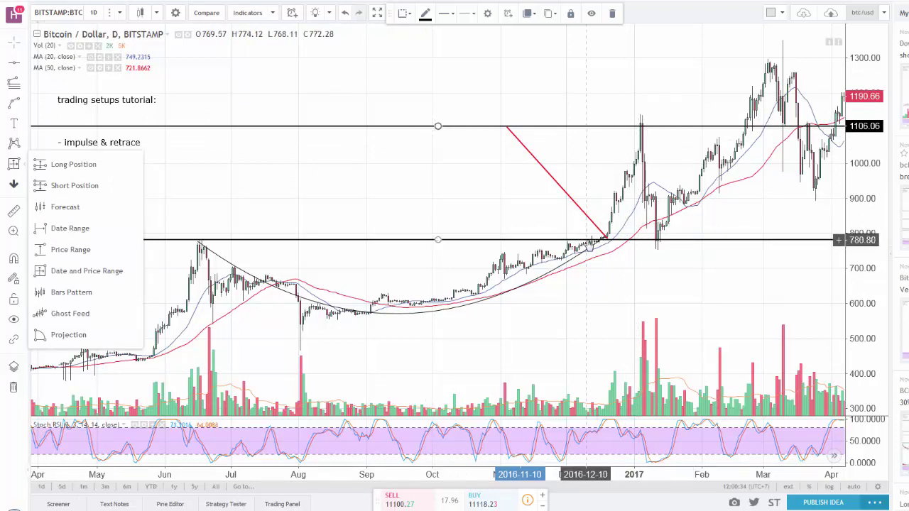
click(74, 272)
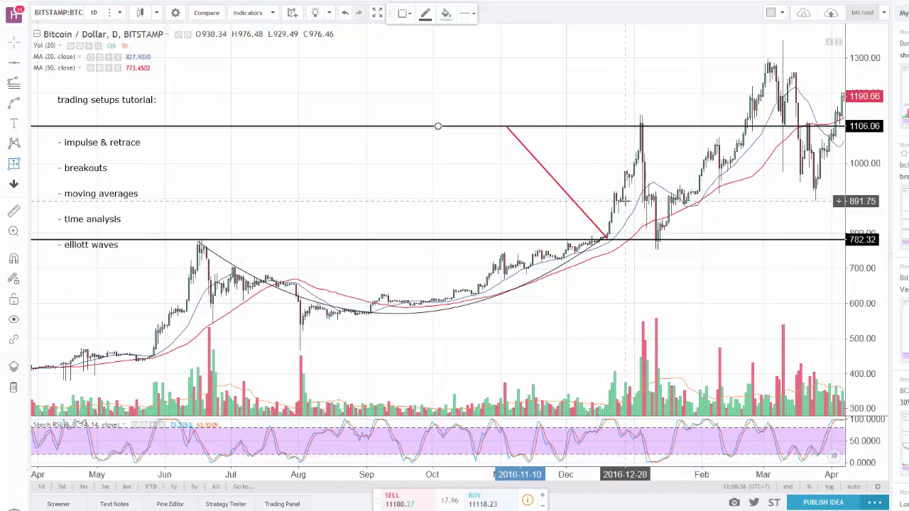
click(580, 240)
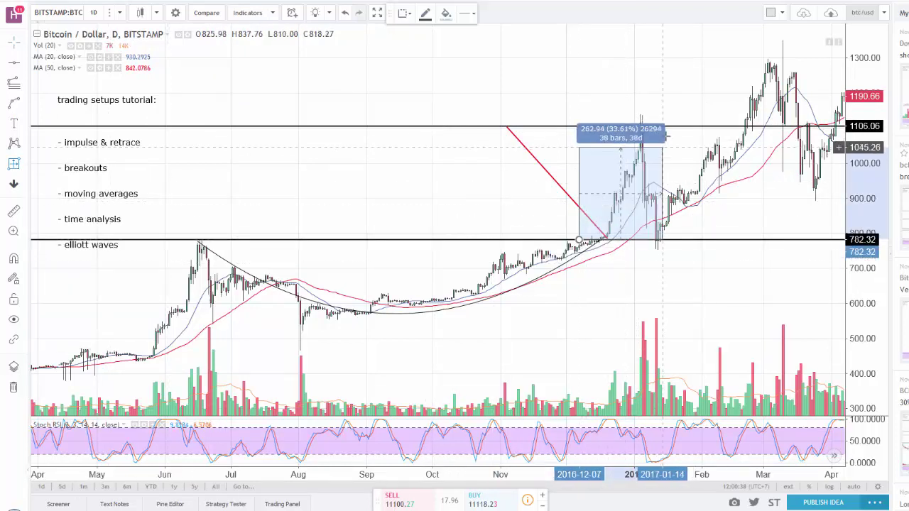
click(674, 127)
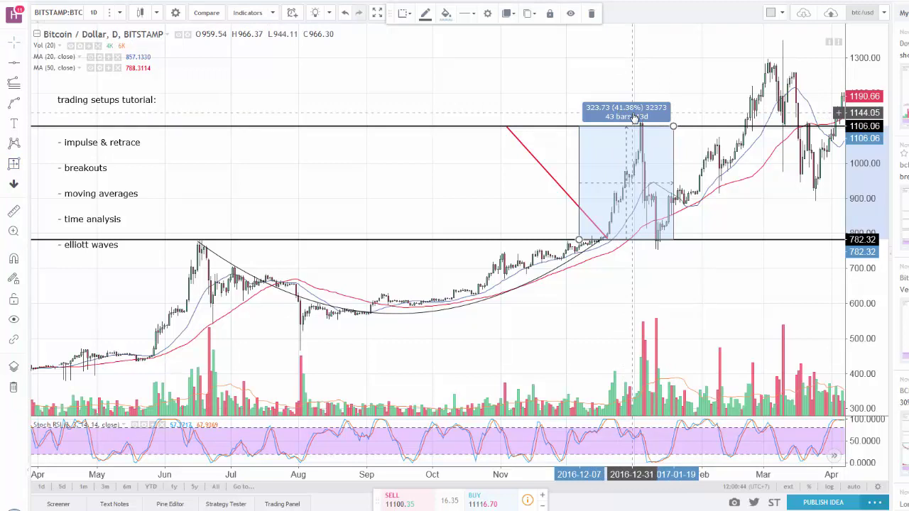
click(701, 269)
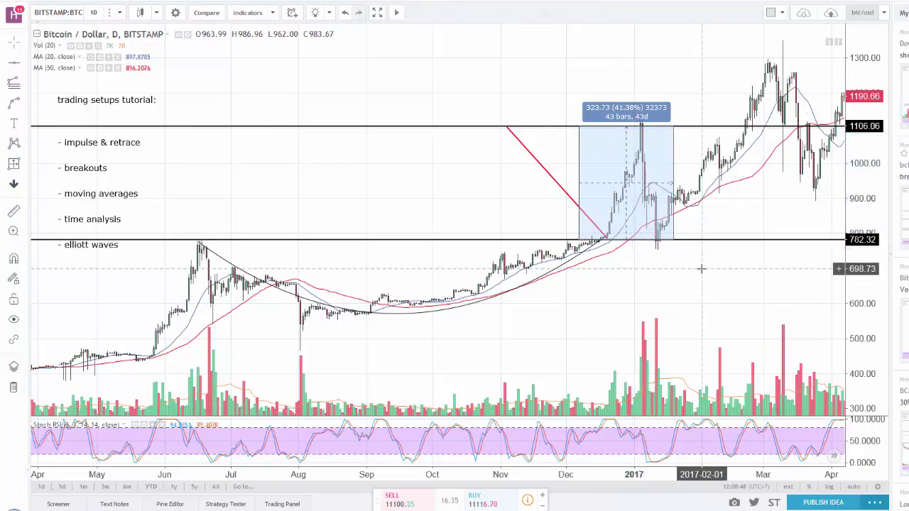
Delete the date and price range measurement and the red trend line from the chart.
click(581, 164)
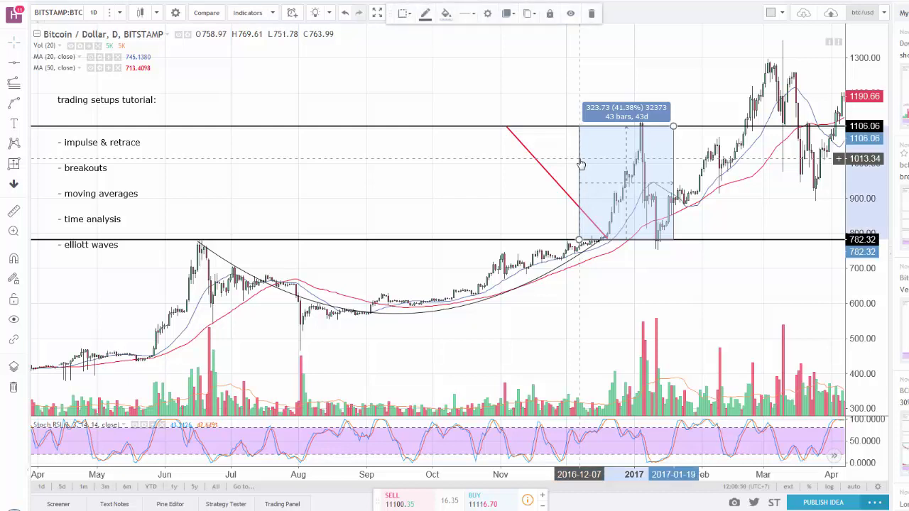
click(591, 12)
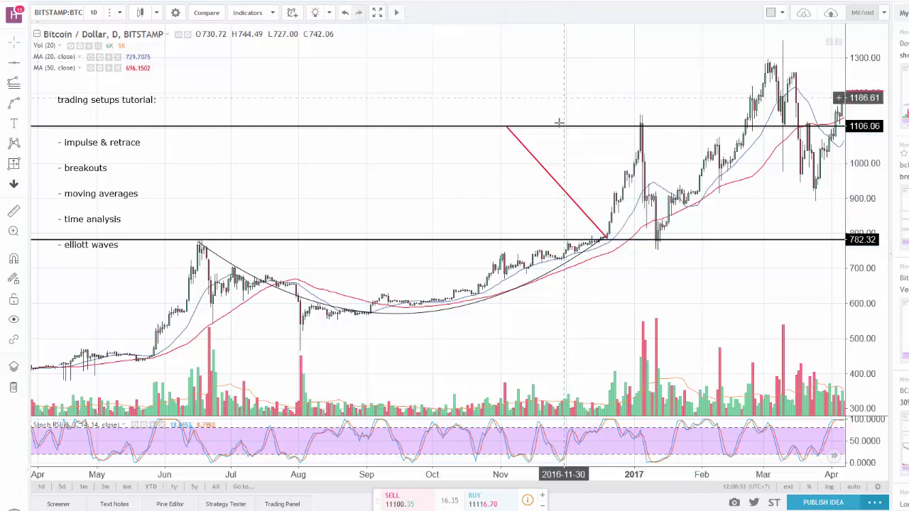
click(553, 183)
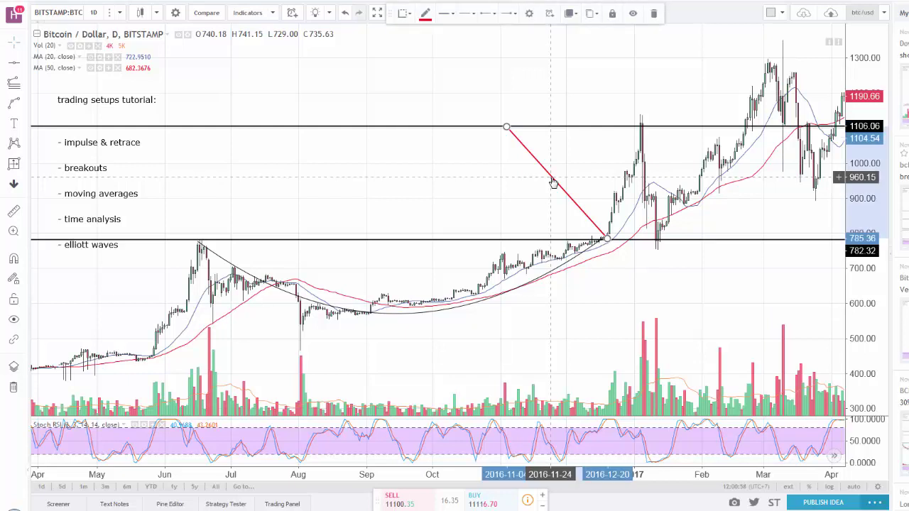
key(Delete)
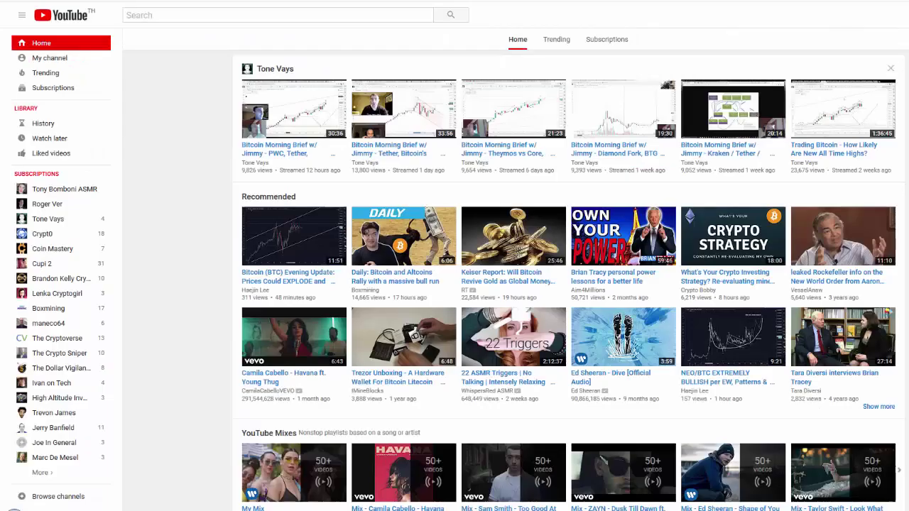
Switch to YouTube, search for "thomas demark trend lines turorial" and open the trendlines tutorial on short-sell targets.
click(183, 16)
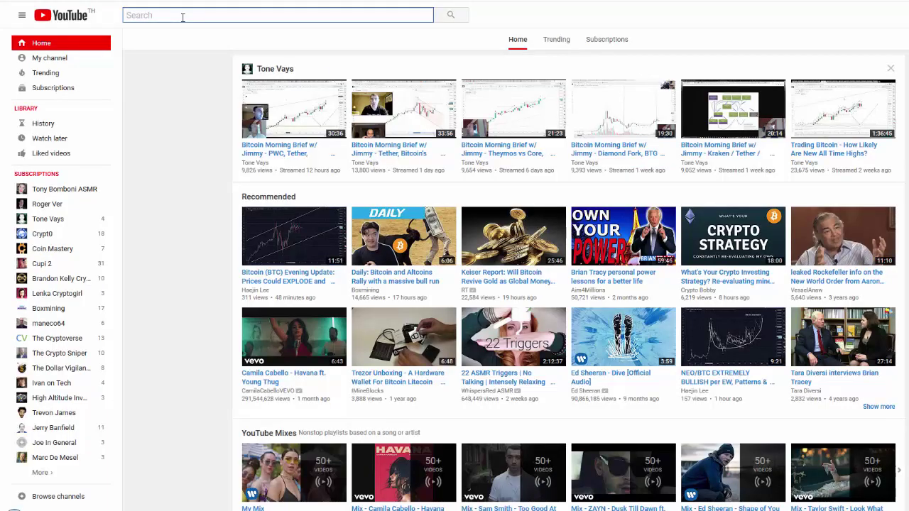
text(tomas de)
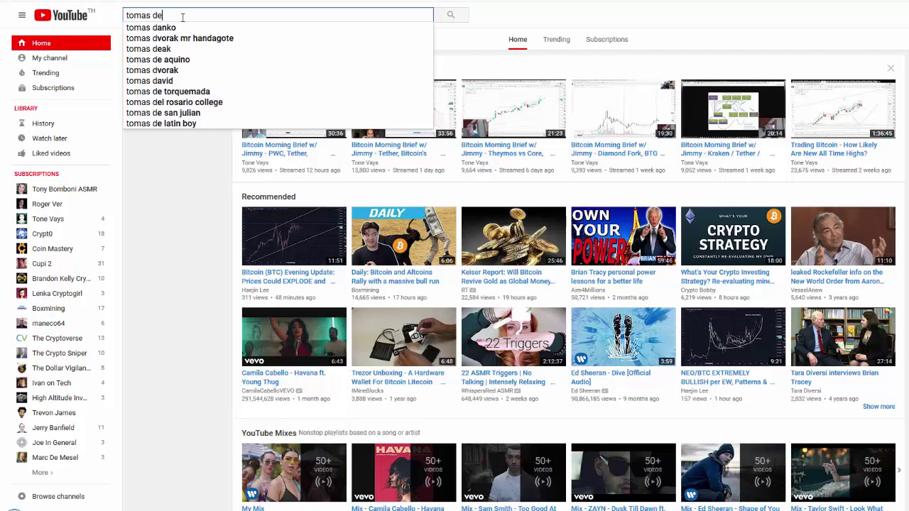
text(mark trendl)
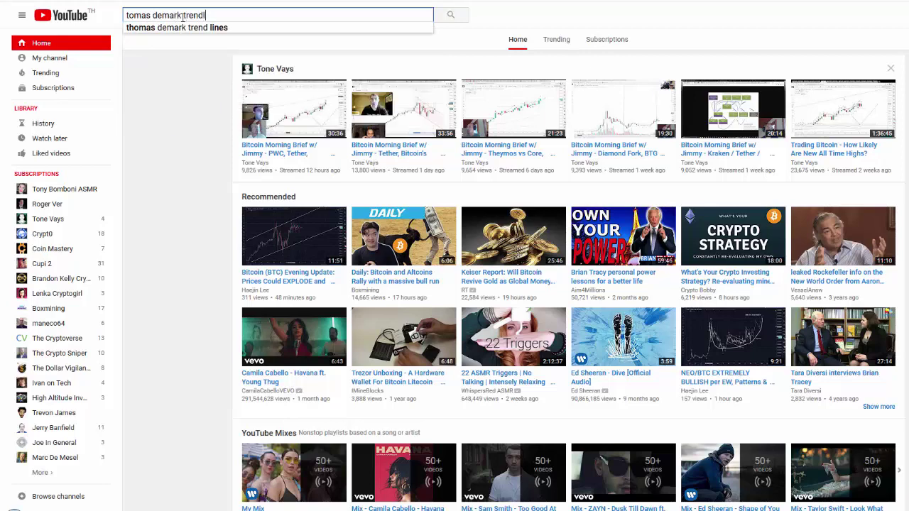
key(Down)
text(turo)
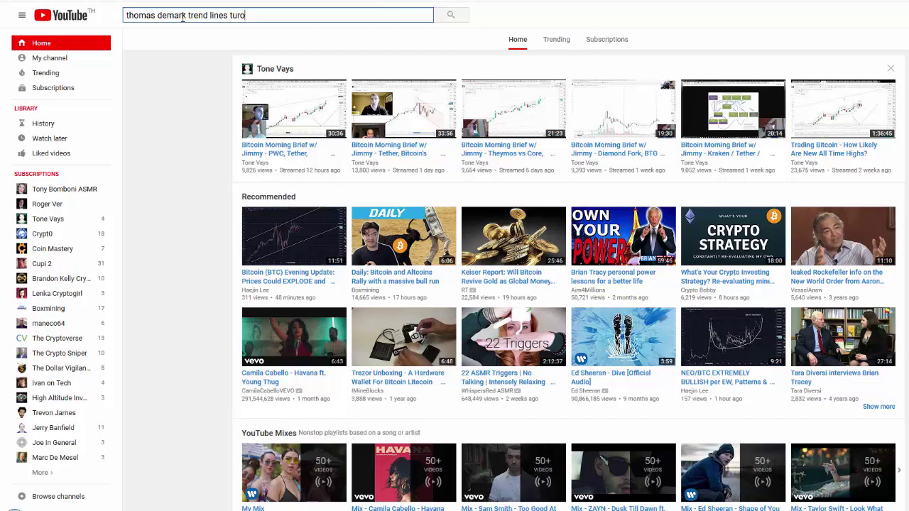
text(rial)
key(Return)
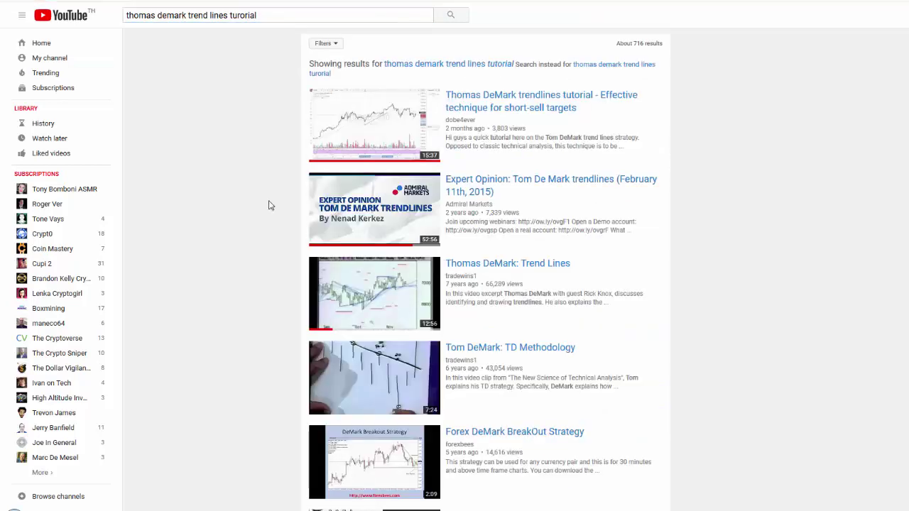
click(524, 112)
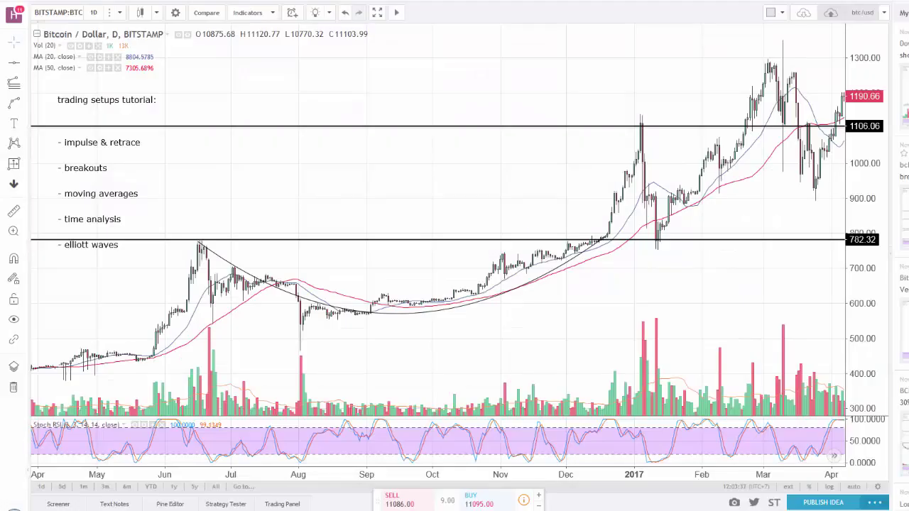
Switch back to the TradingView chart and delete both horizontal lines and the rounded cup curve.
drag(380, 162, 381, 163)
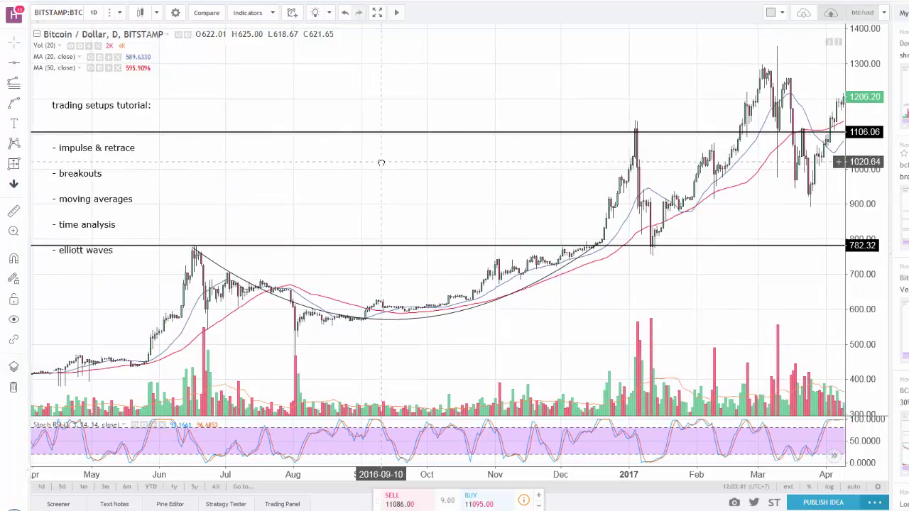
click(330, 133)
key(Delete)
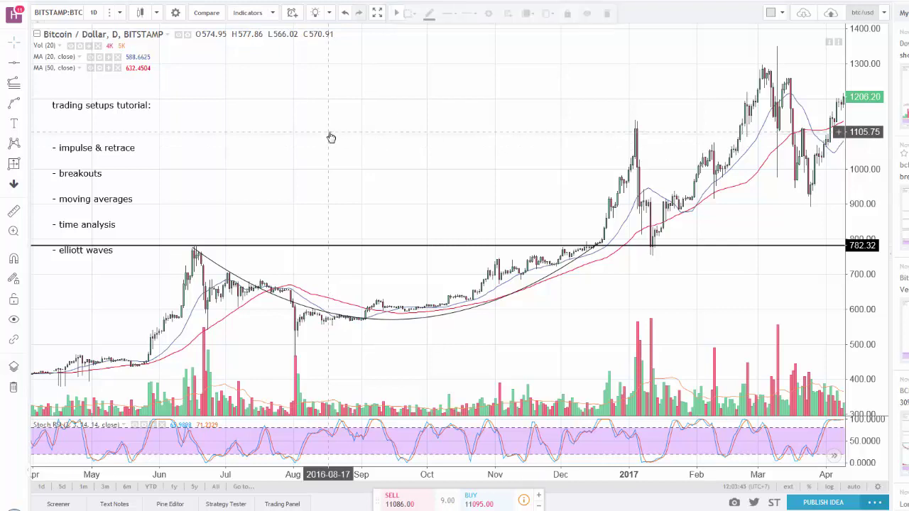
click(359, 248)
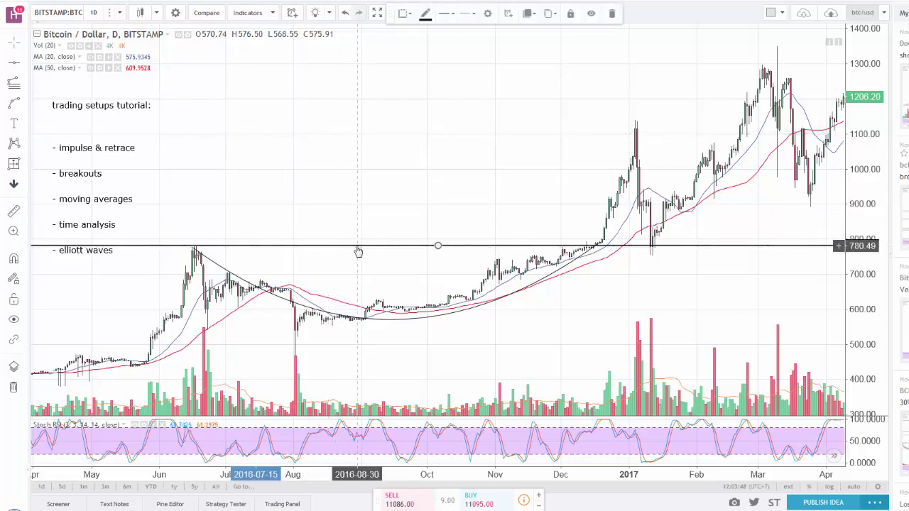
key(Delete)
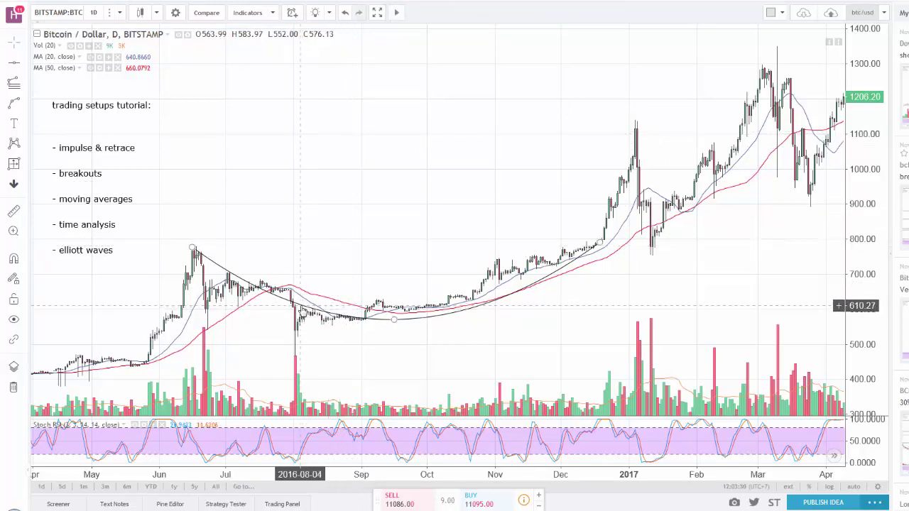
click(300, 306)
key(Delete)
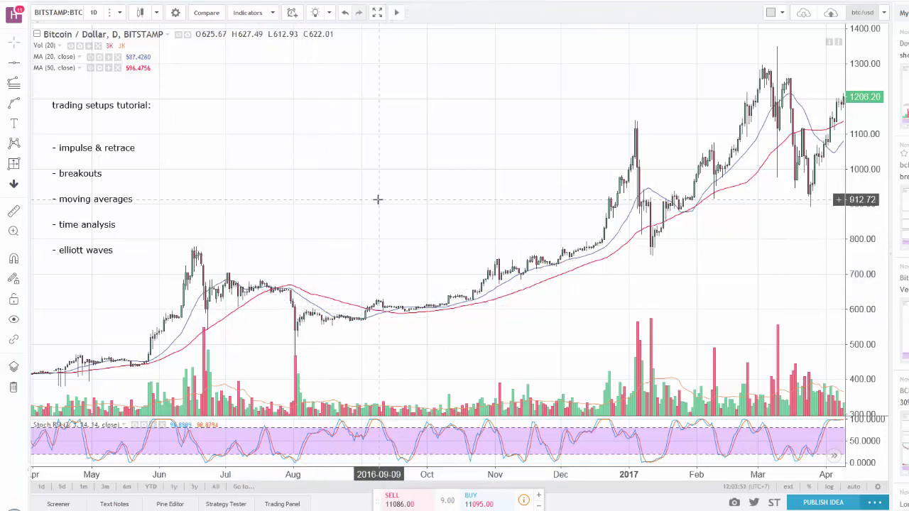
Turn on stay-in-drawing mode and measure the date and price range from 2016-04-19 at 429.71 to 2016-07-23 at 659.22.
drag(377, 199, 383, 183)
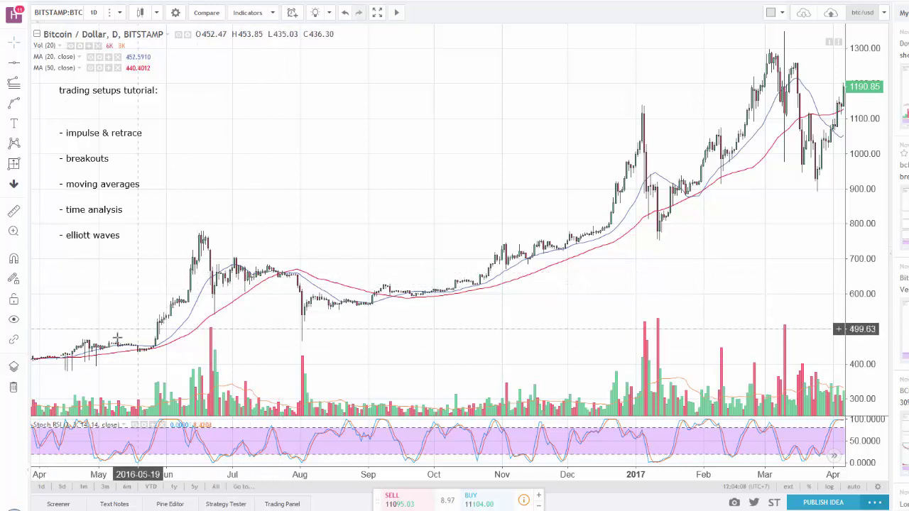
click(15, 165)
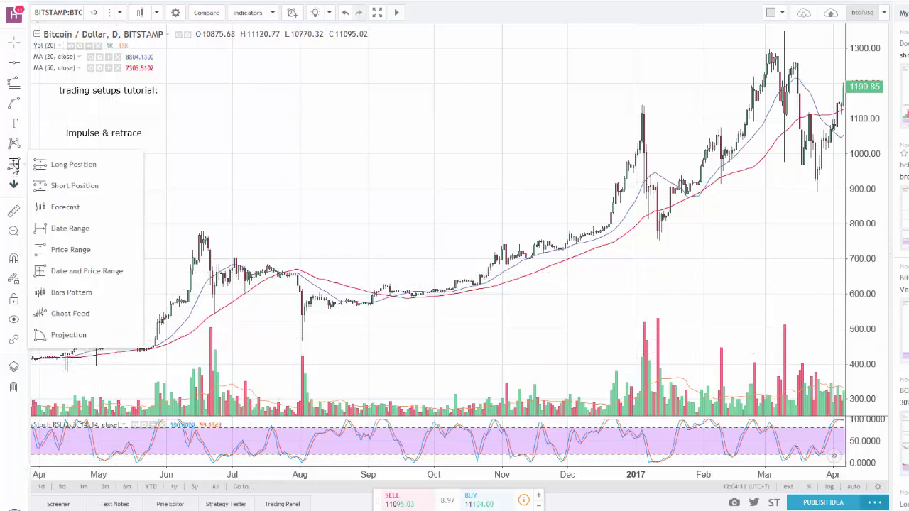
click(78, 271)
click(15, 281)
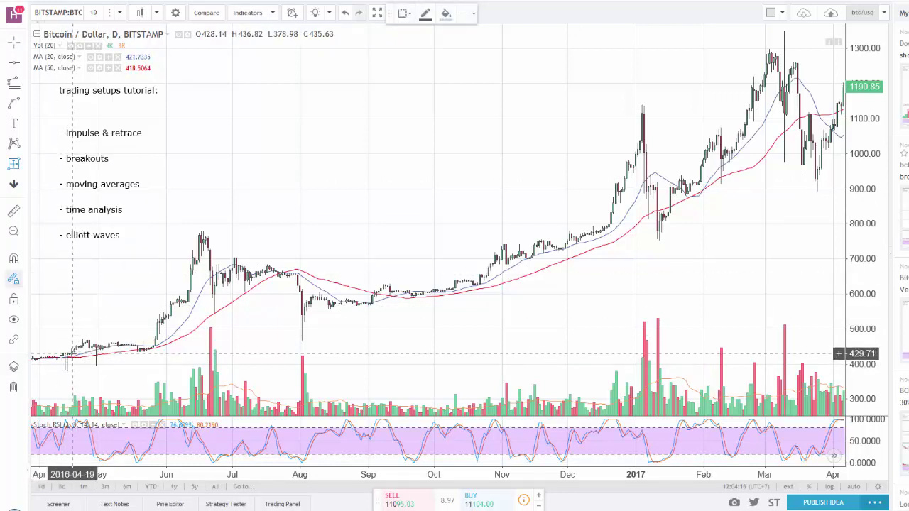
click(71, 353)
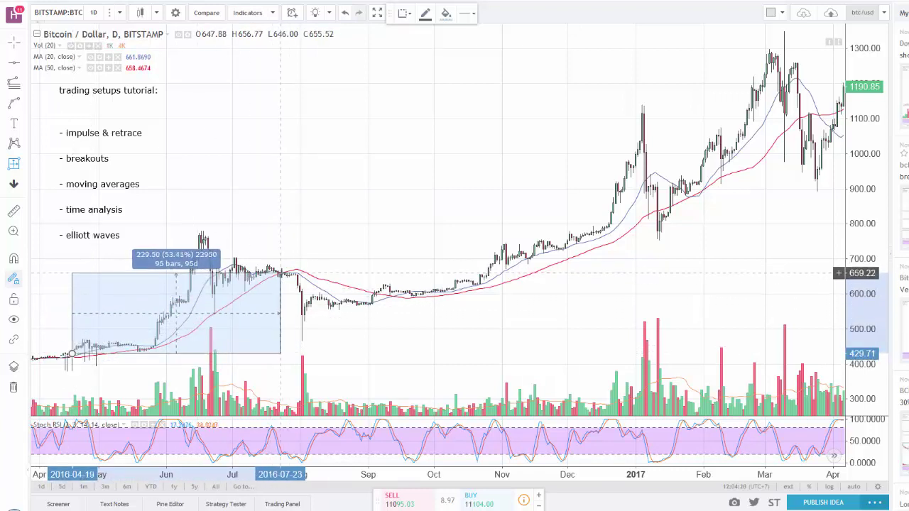
click(280, 274)
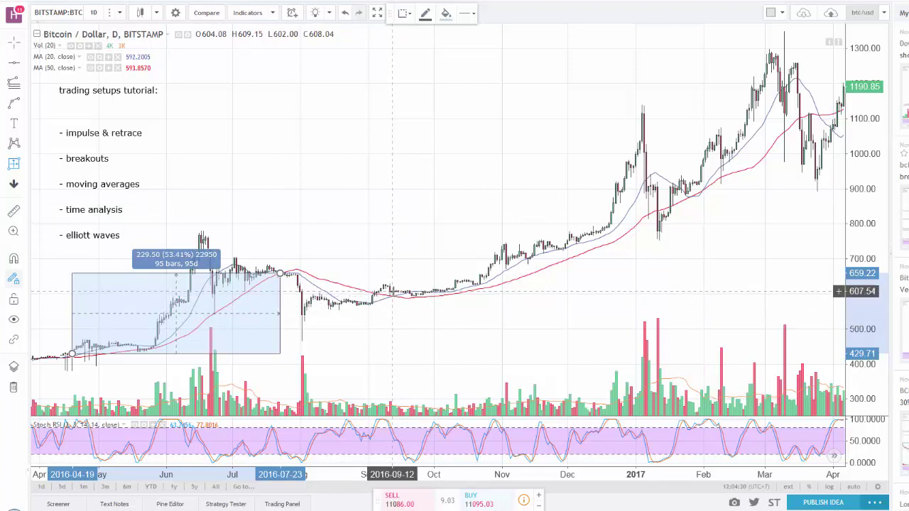
Measure date and price ranges from 2016-09-12 at 607.54 to 2017-01-25 at 890.24, and from 2017-02-01 to 2017-03-27.
click(391, 291)
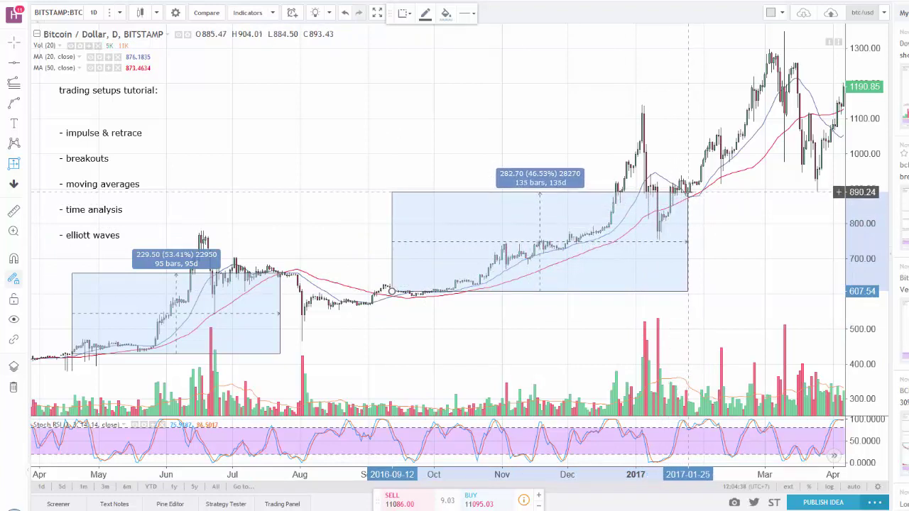
click(688, 192)
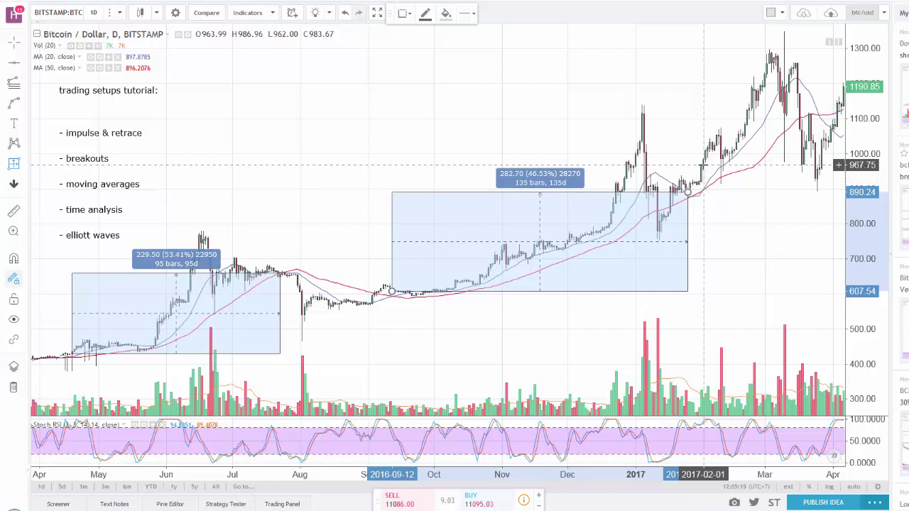
click(703, 165)
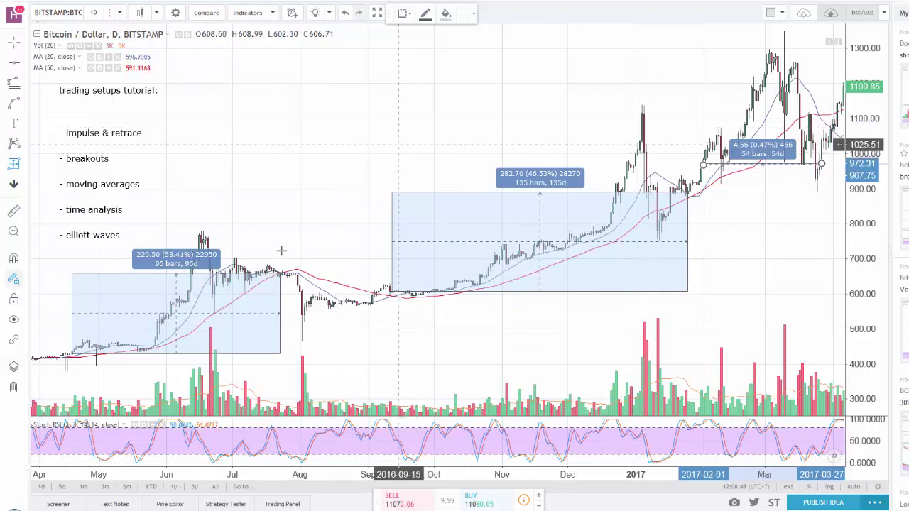
click(280, 325)
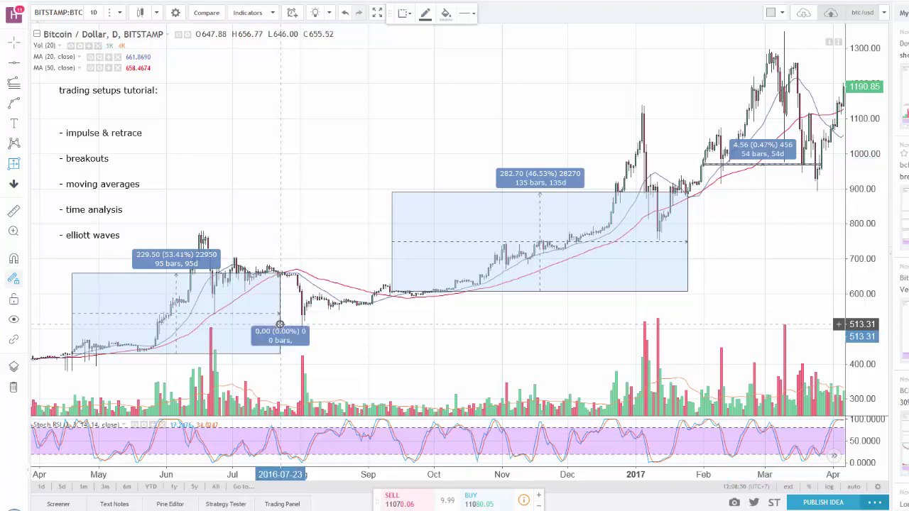
click(225, 174)
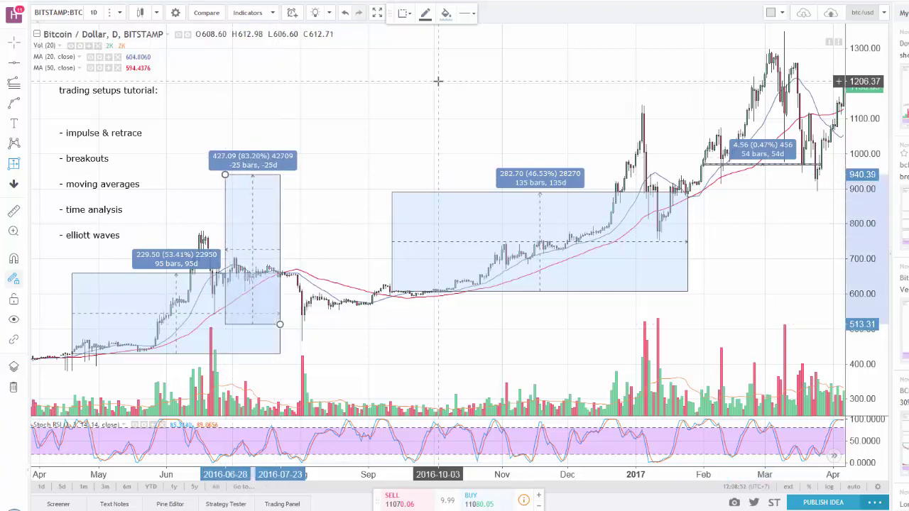
key(Delete)
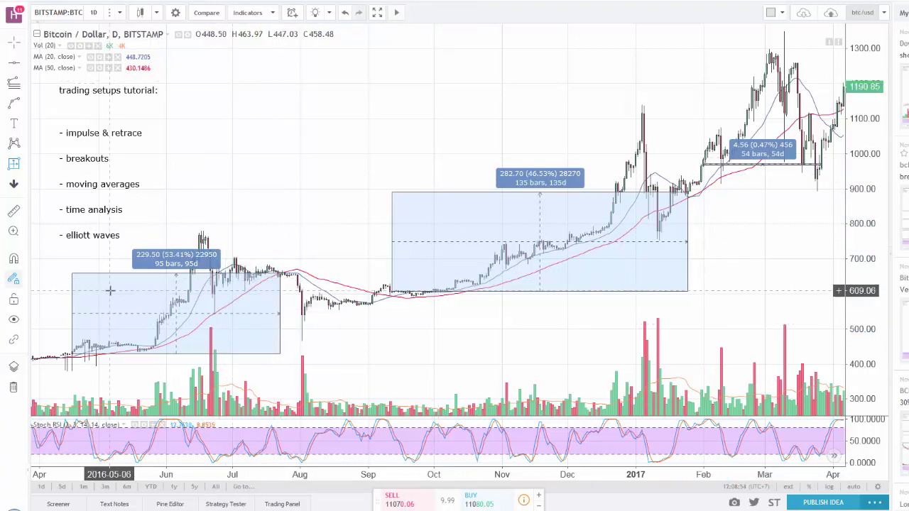
Switch to the Cross cursor and delete the three date and price range measurements from the chart.
click(17, 42)
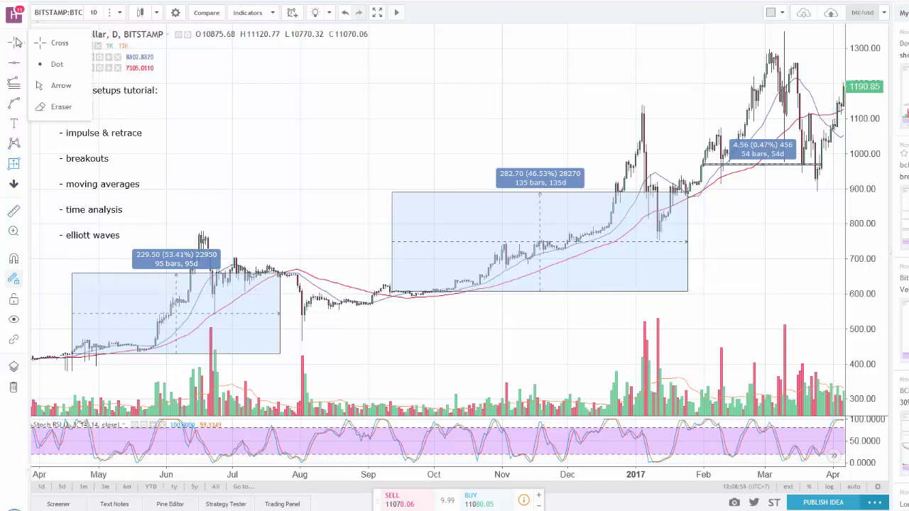
click(51, 42)
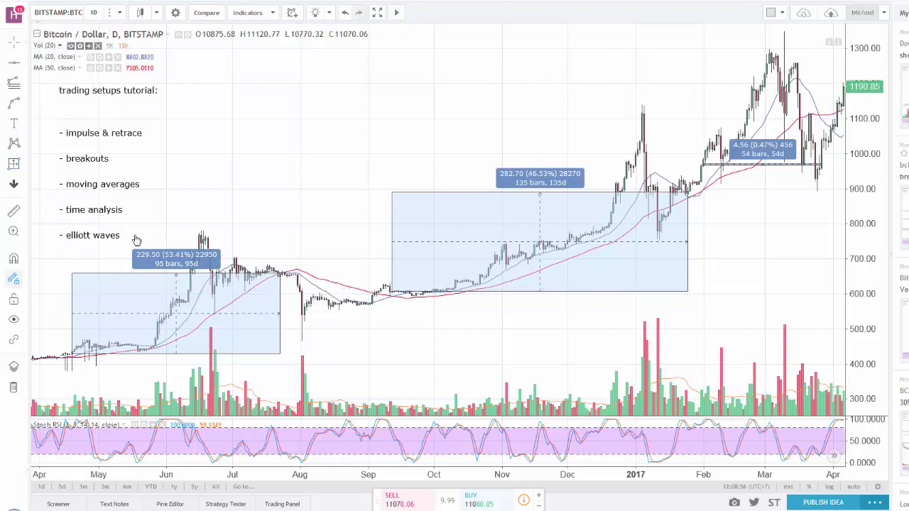
click(141, 279)
key(Delete)
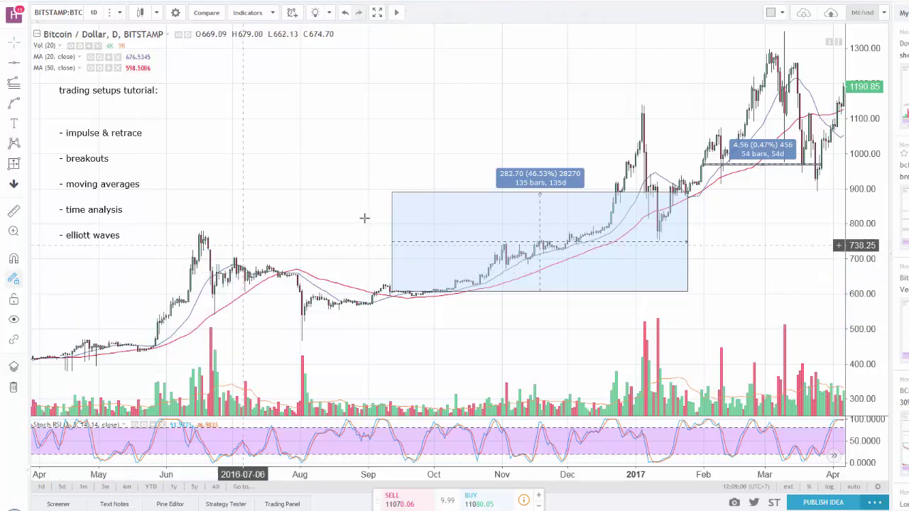
click(392, 221)
key(Delete)
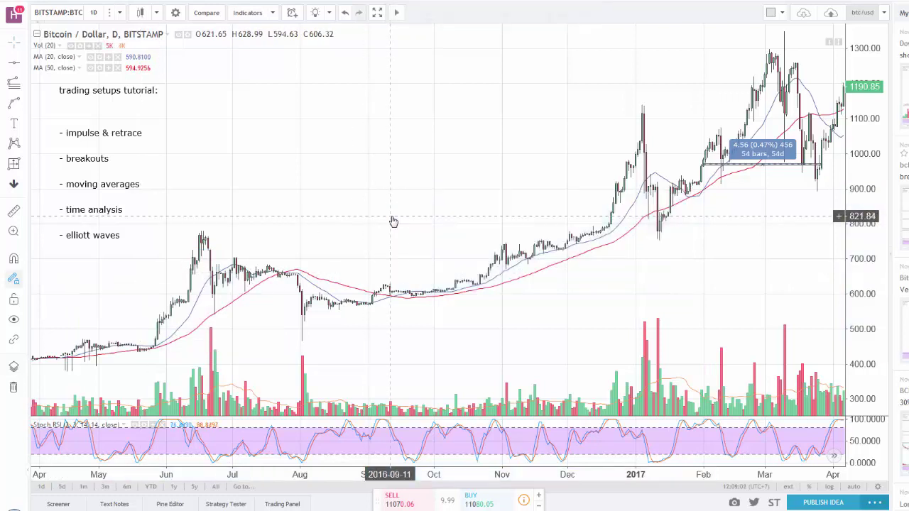
click(790, 147)
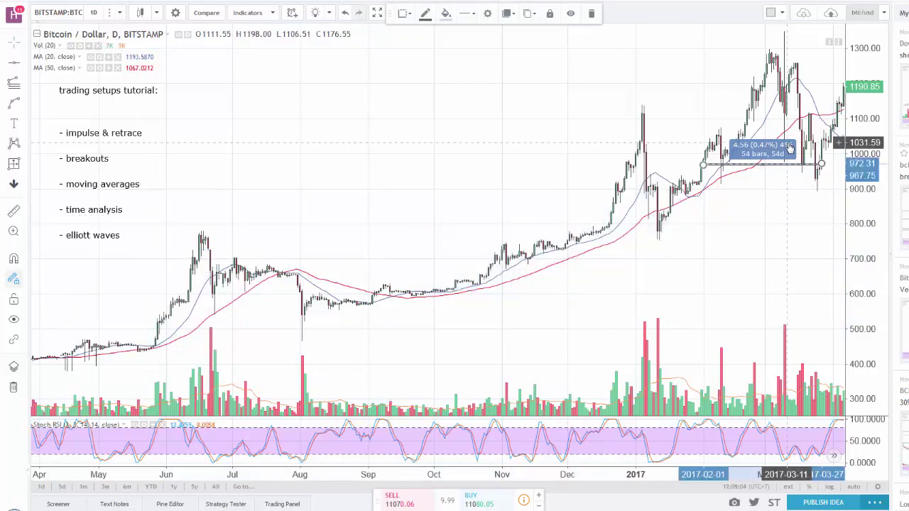
key(Delete)
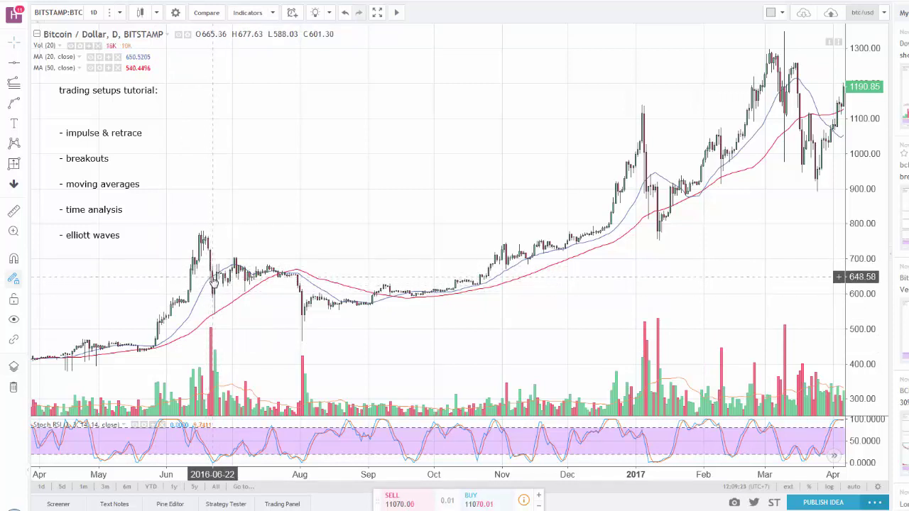
Measure the date and price range from 2016-05-26 at 452.51 to 2016-06-22 at 644.02.
click(16, 164)
click(84, 270)
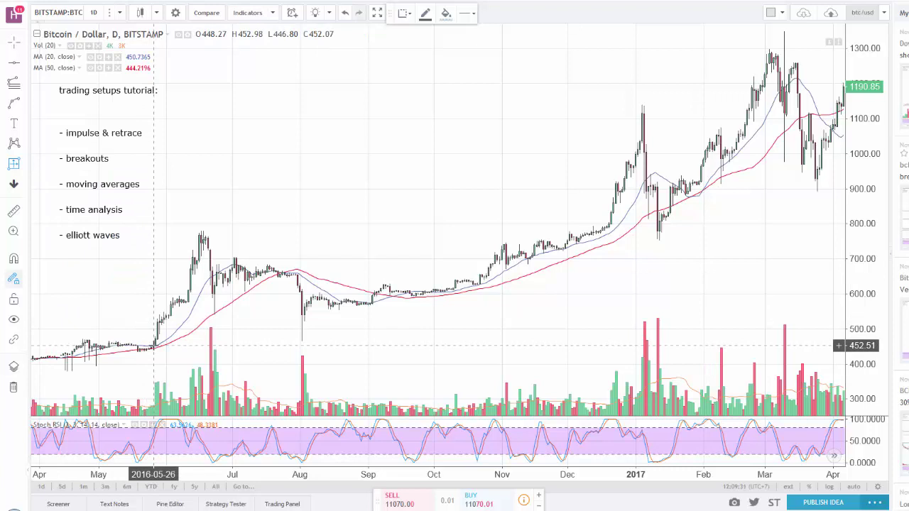
click(153, 346)
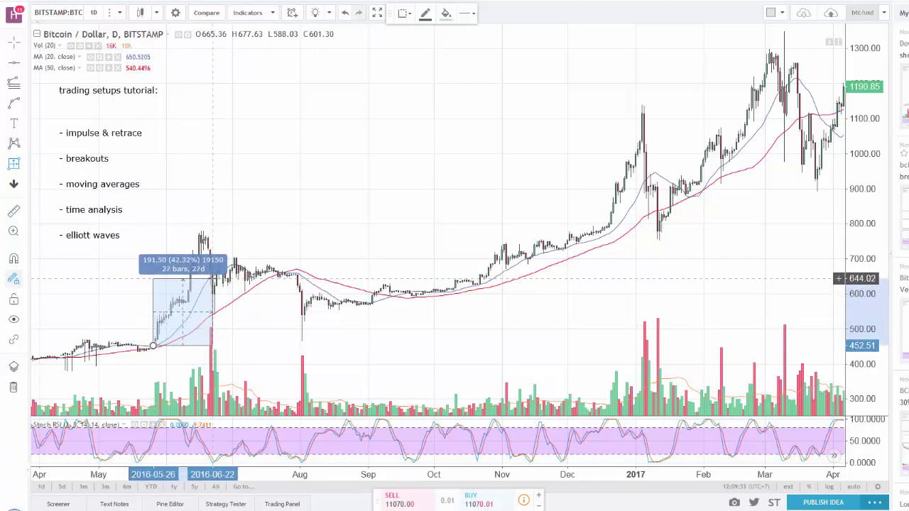
click(212, 279)
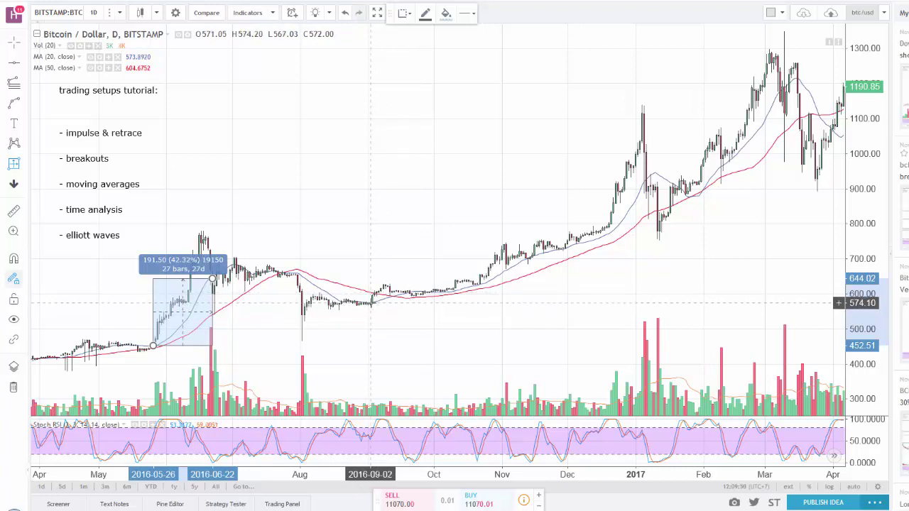
Measure date and price ranges from 2016-09-02 to 2016-09-20, and from 2016-11-15 at 709.37 to 2017-01-06 at 925.19.
click(370, 303)
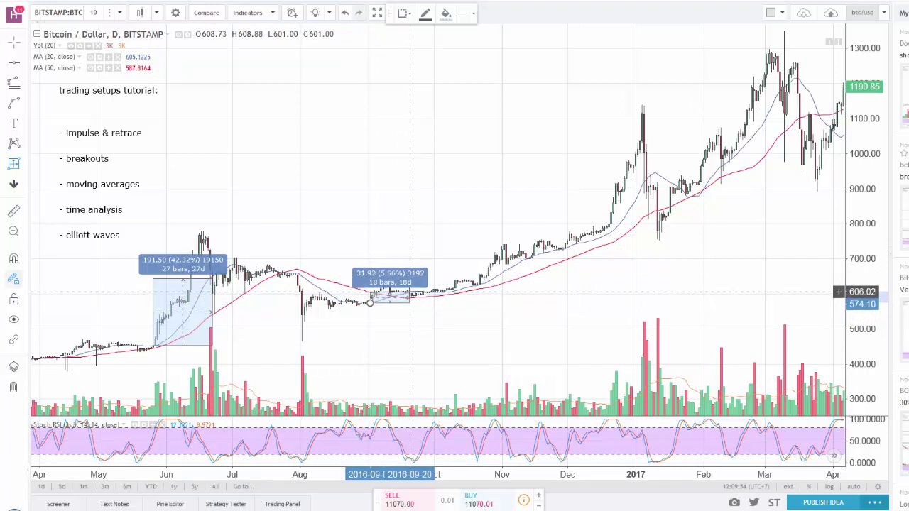
click(410, 292)
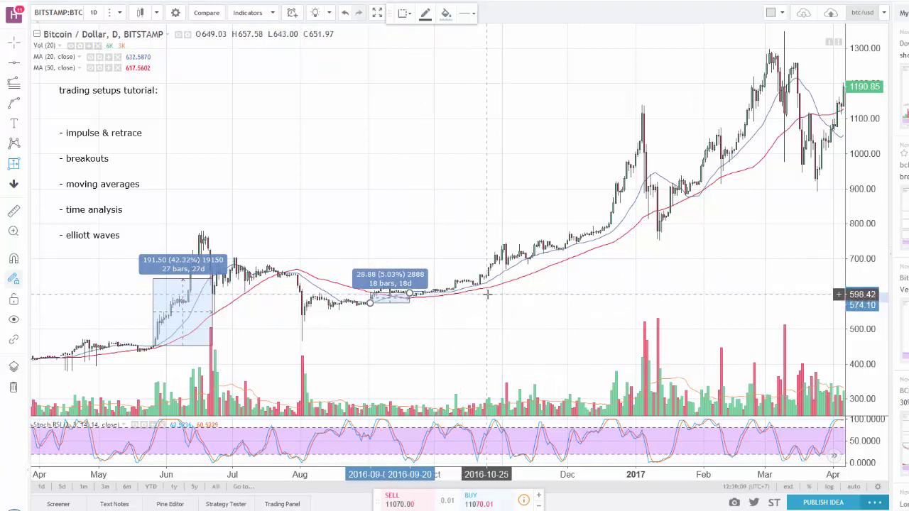
click(532, 256)
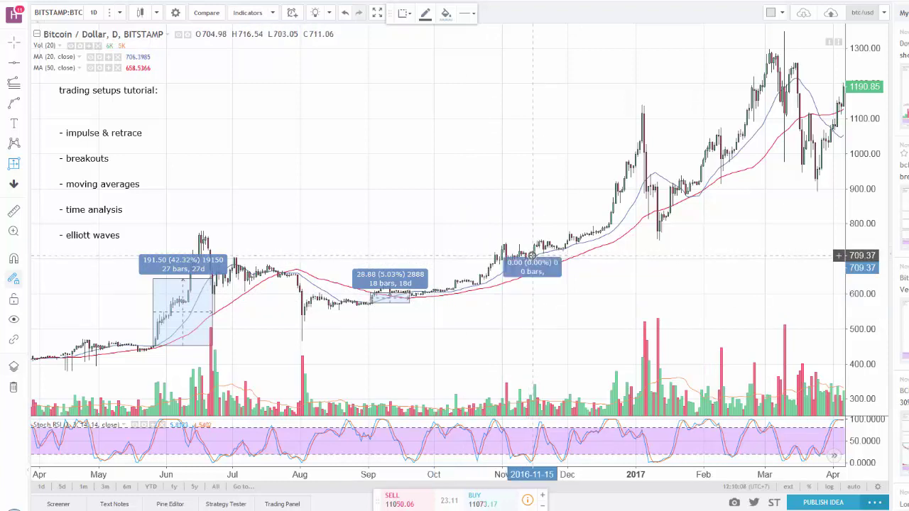
click(646, 180)
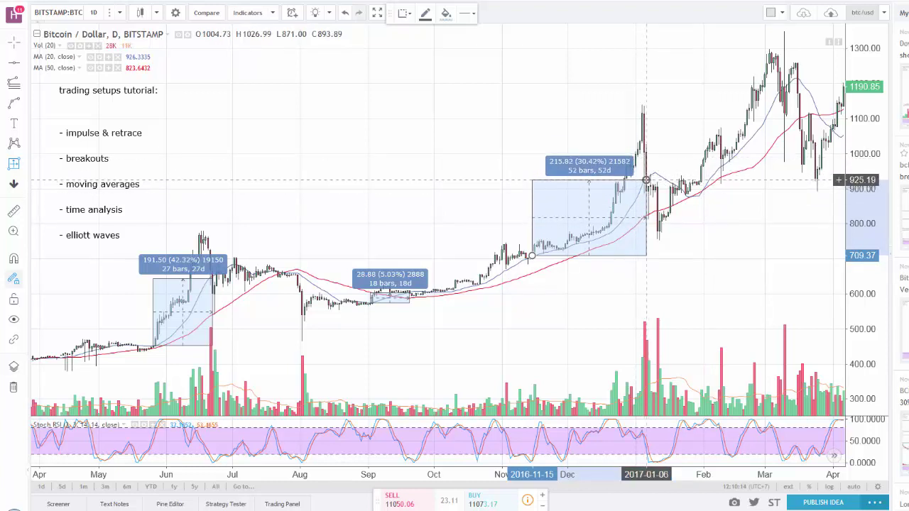
Delete the stray October–November measurement and remove the other three date and price range measurements with the Eraser.
click(463, 339)
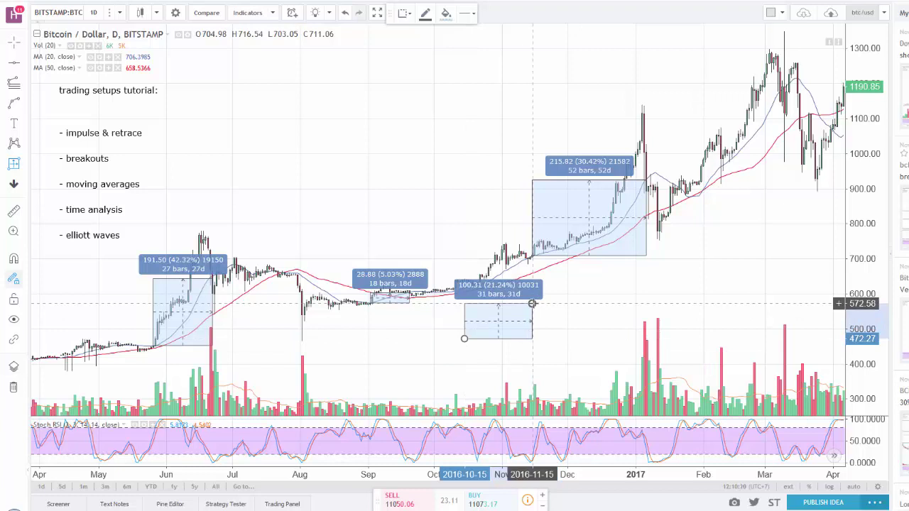
key(Delete)
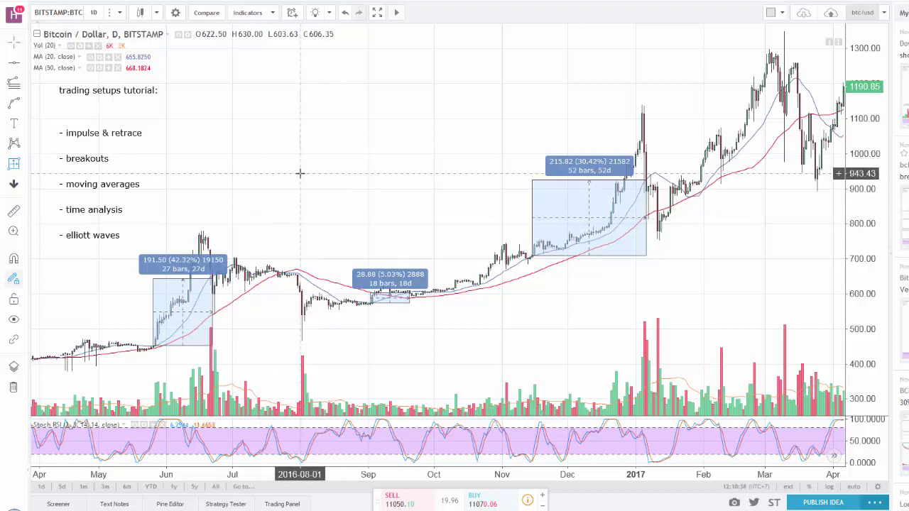
click(14, 43)
click(61, 107)
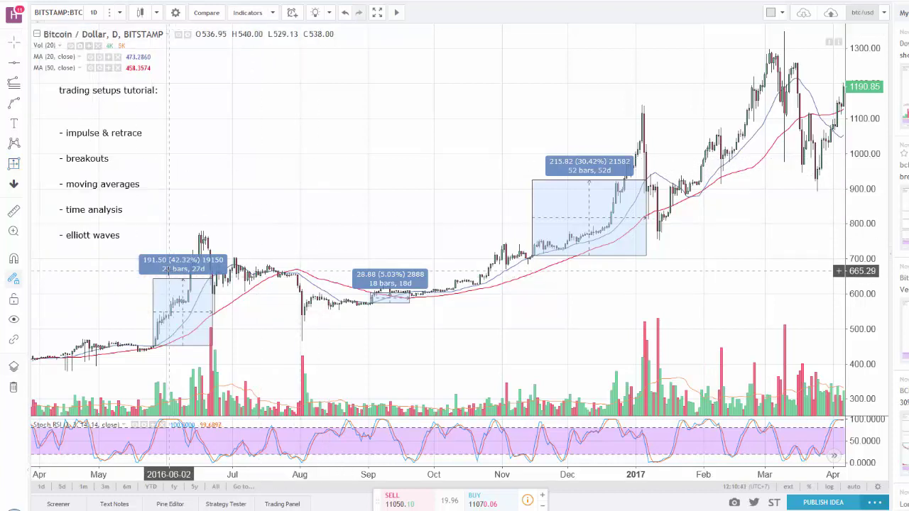
click(177, 267)
click(393, 288)
click(578, 172)
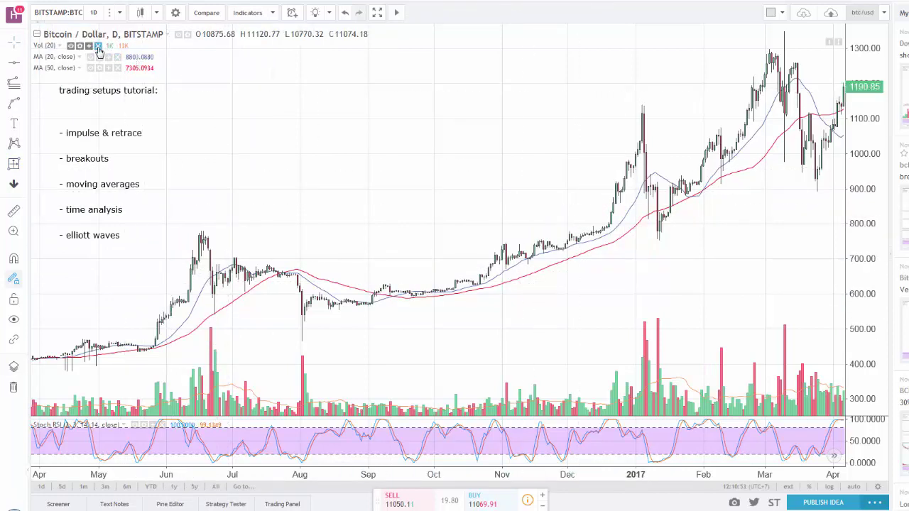
Remove the 50-period moving average and add the Public Library's "TD Sequential" indicator with 1826 likes to the chart.
click(117, 68)
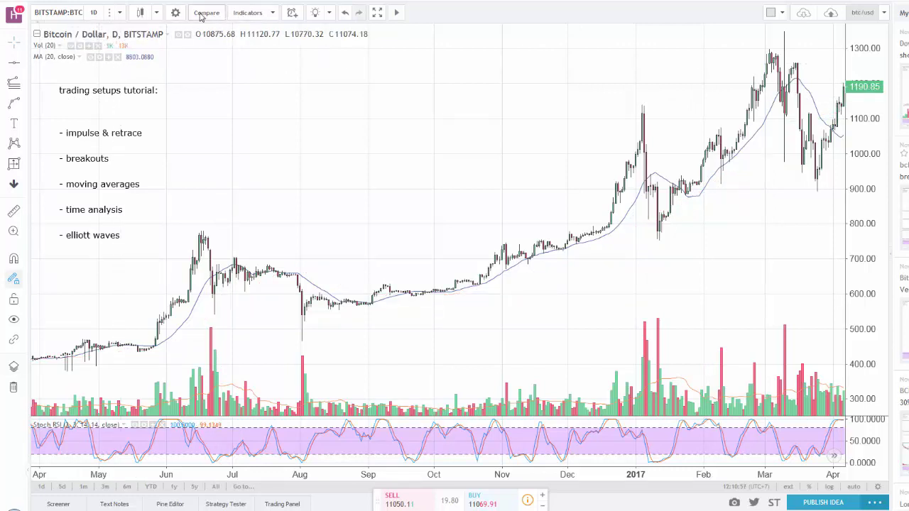
click(252, 16)
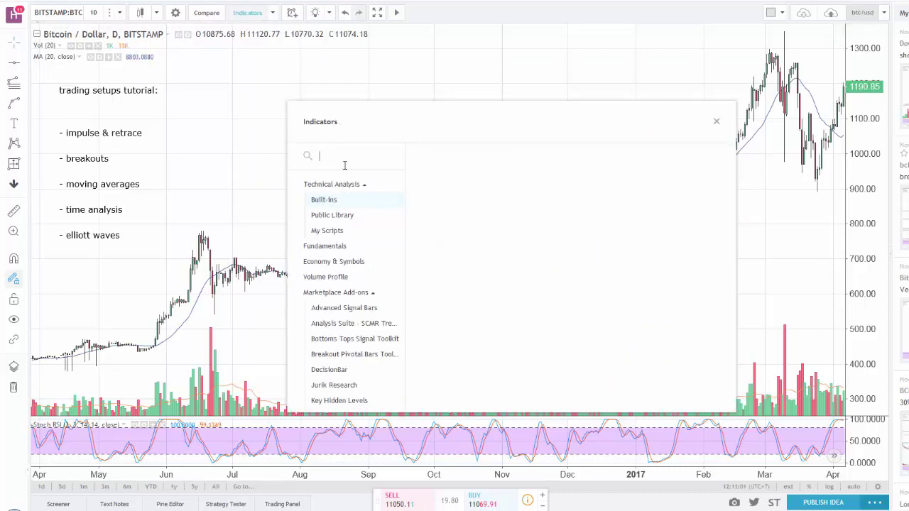
text(td)
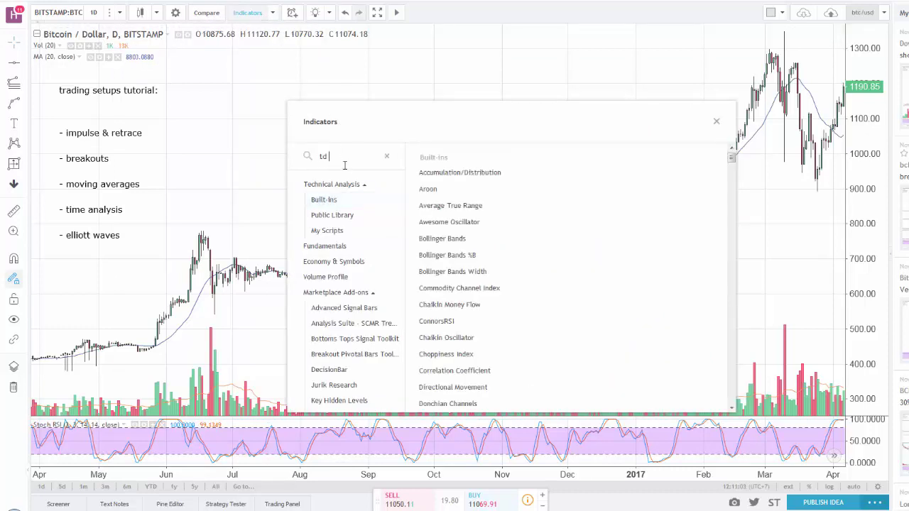
text( seque)
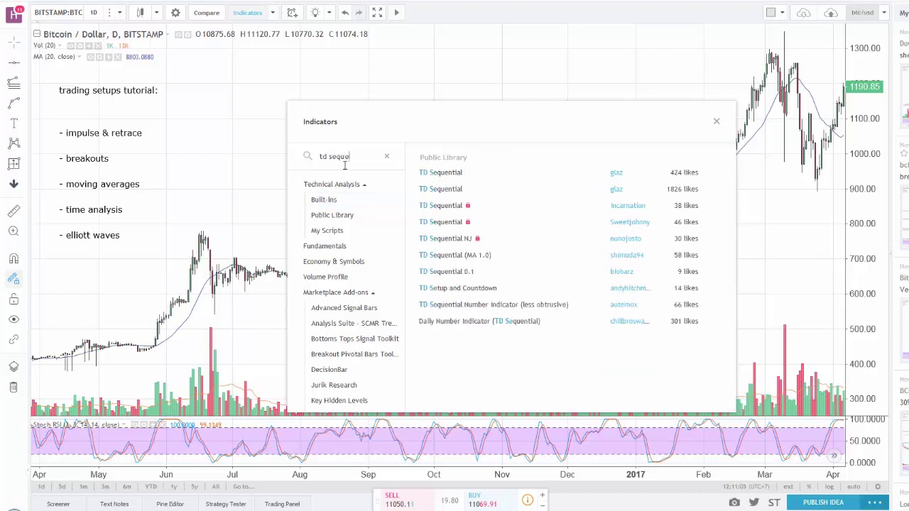
text(ntial)
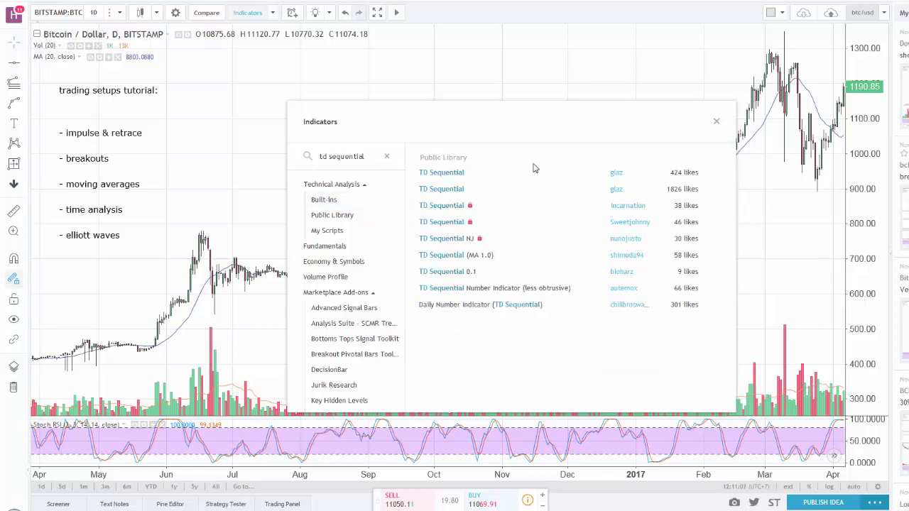
click(518, 190)
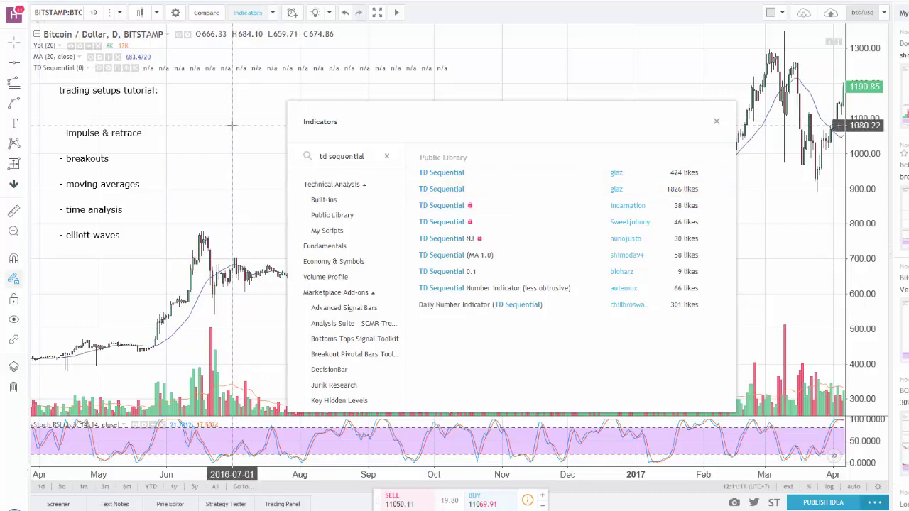
click(716, 122)
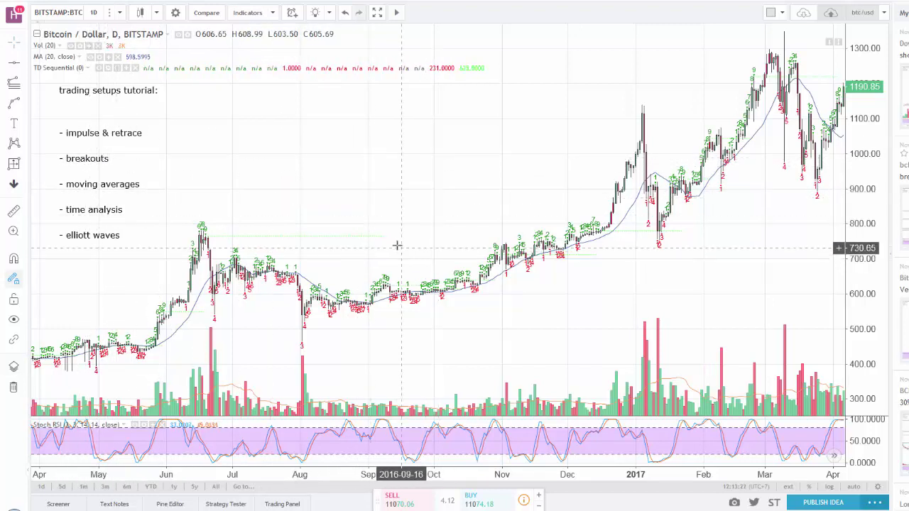
Remove the TD Sequential indicator from the daily Bitcoin/Dollar chart.
drag(401, 242, 406, 237)
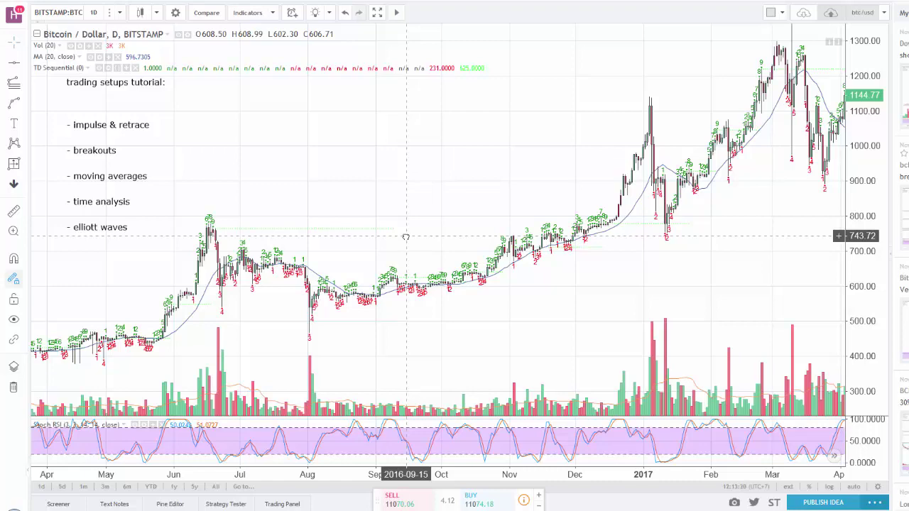
drag(449, 222, 440, 232)
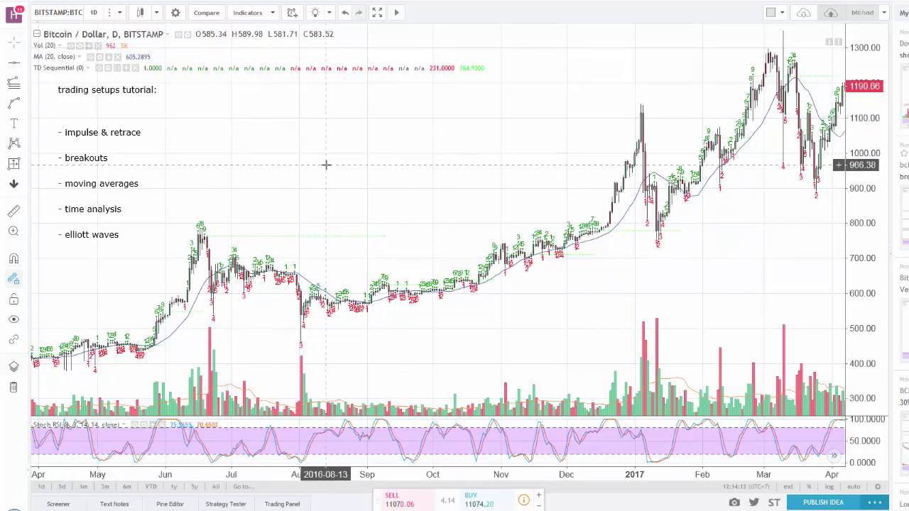
click(135, 68)
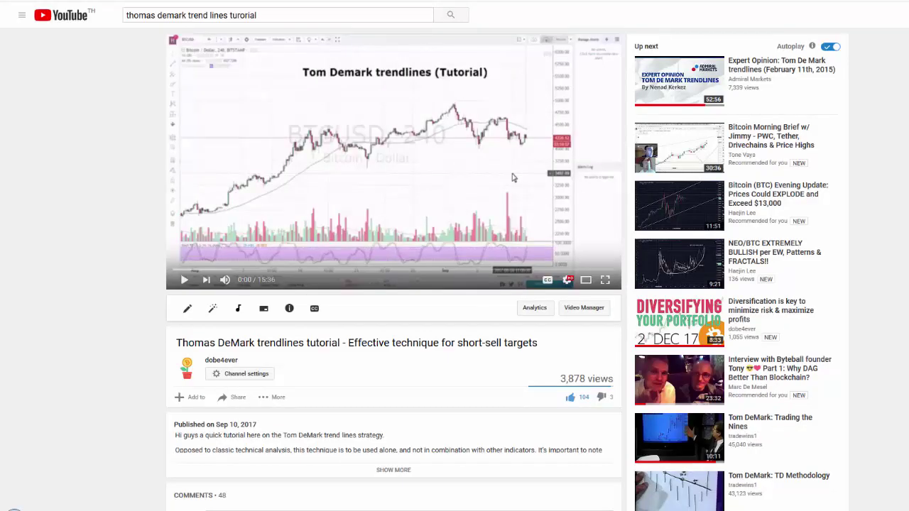
Switch to YouTube and search for "jody samuels elliott wave".
drag(282, 15, 57, 5)
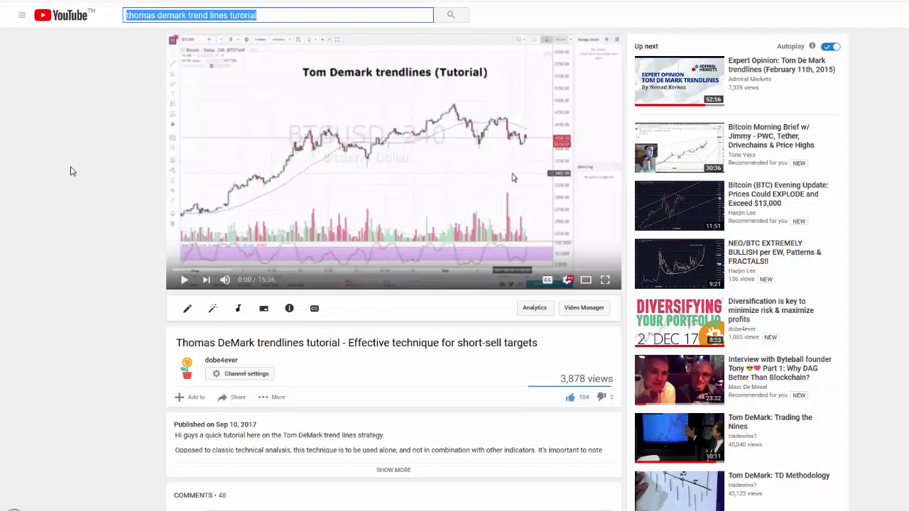
text(jodie)
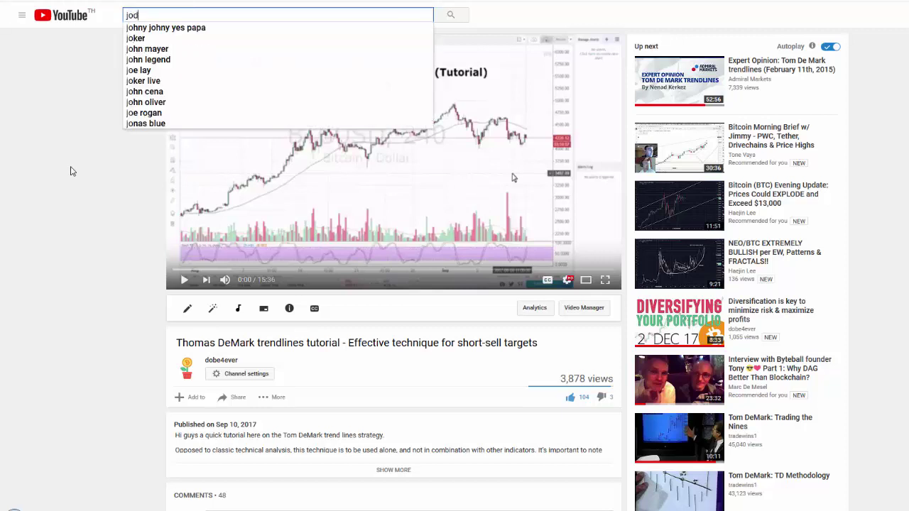
key(BackSpace)
key(BackSpace)
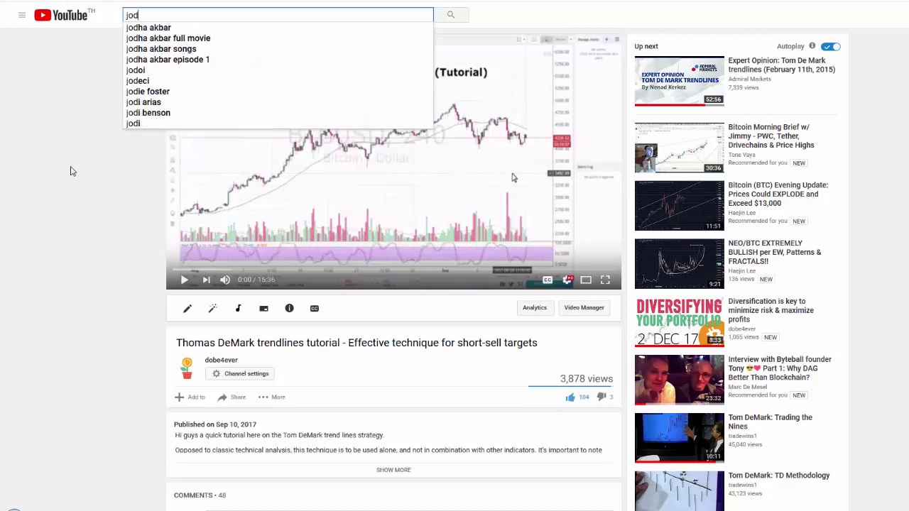
text(y s)
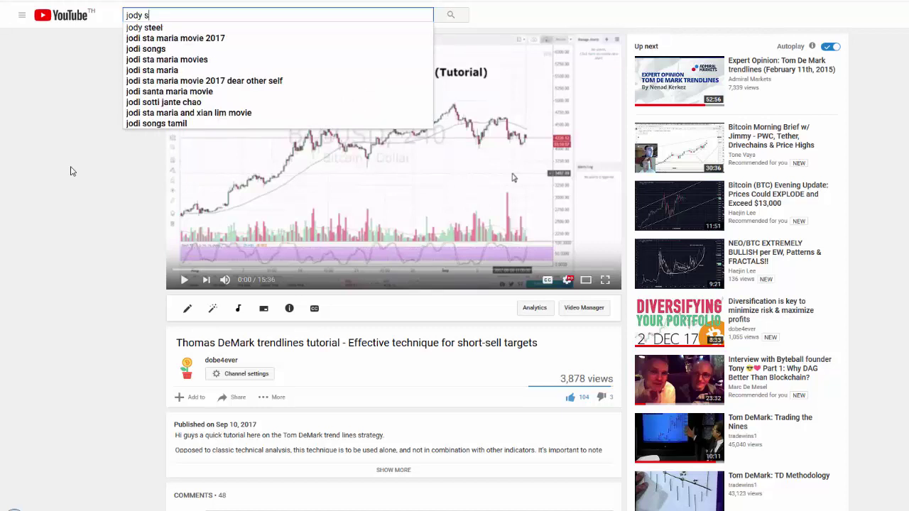
text(am)
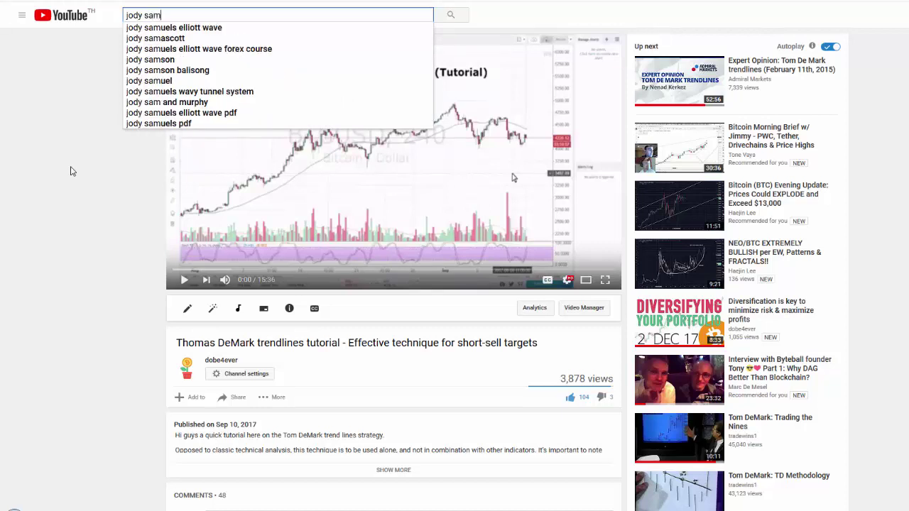
text(uel)
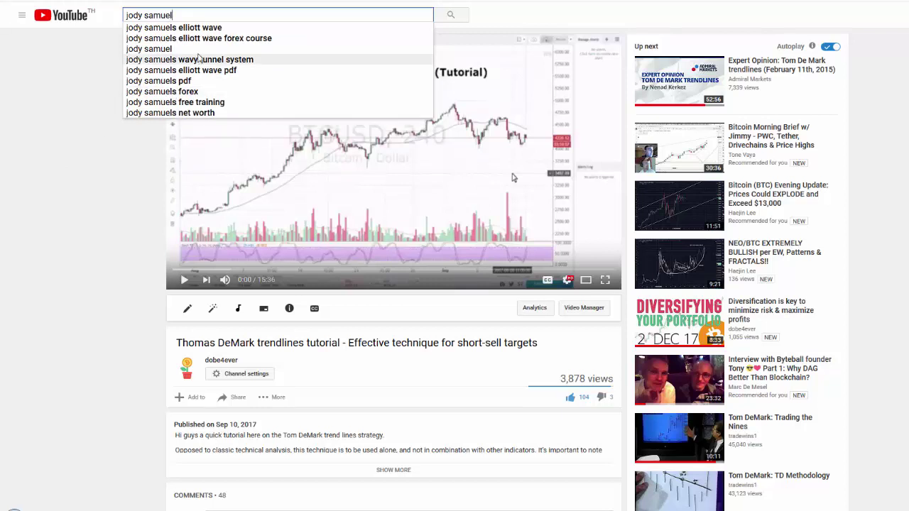
click(222, 29)
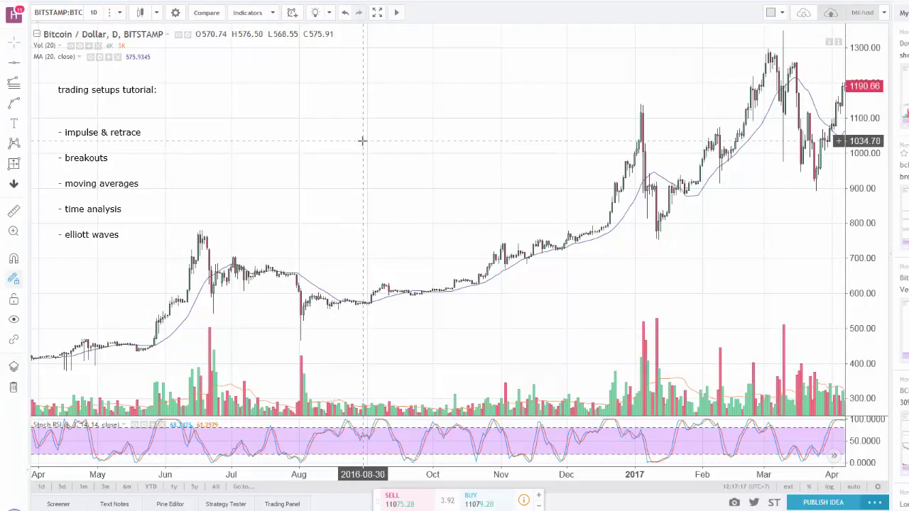
Open the YouTube channel page of the creator of "Diversification is key to minimize risk & maximize profits".
drag(361, 147, 353, 154)
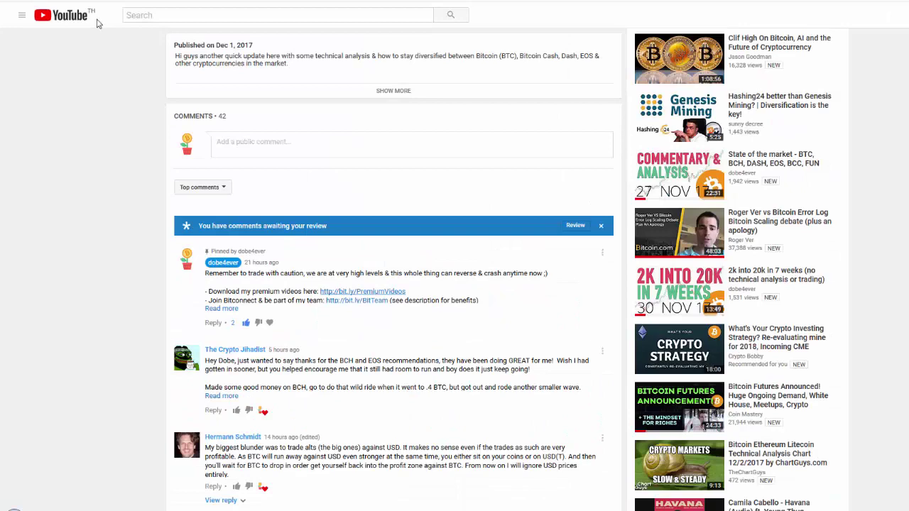
scroll(112, 252, up, 5)
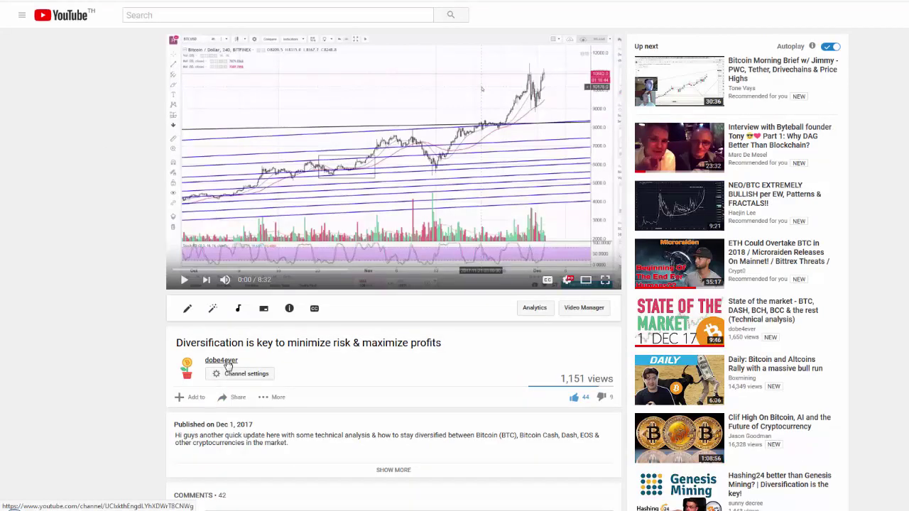
click(228, 375)
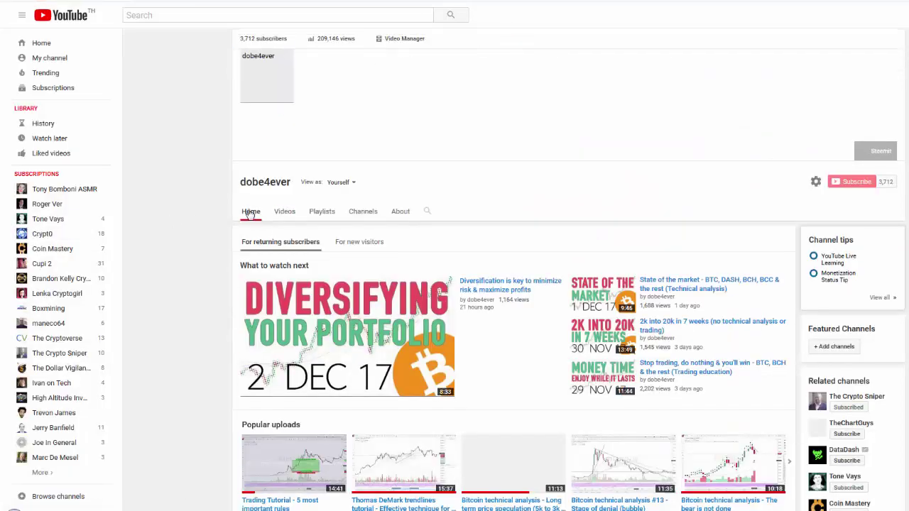
Examine the channel's popular uploads, highlighting the upload details under "Trading Tutorial - 5 most important rules".
scroll(186, 210, down, 3)
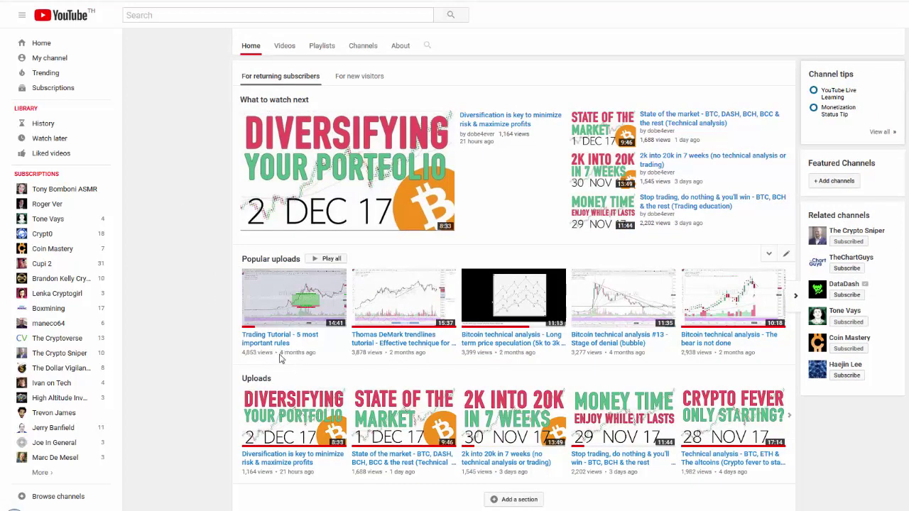
drag(281, 358, 307, 354)
click(310, 354)
drag(281, 358, 301, 353)
click(203, 352)
drag(280, 355, 293, 355)
click(293, 355)
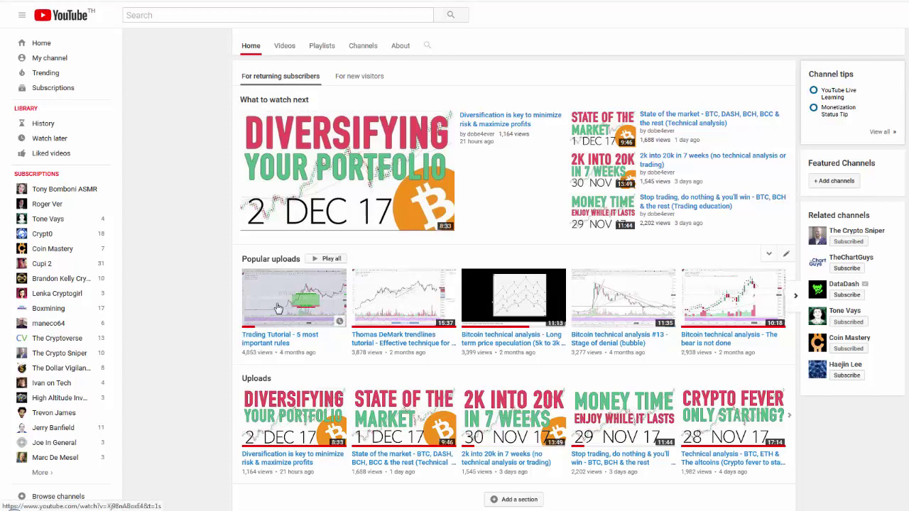
scroll(195, 320, up, 3)
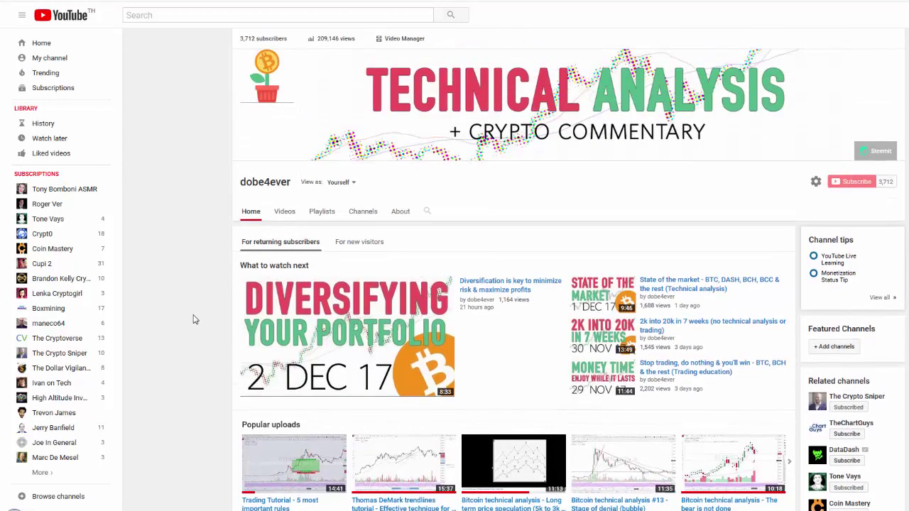